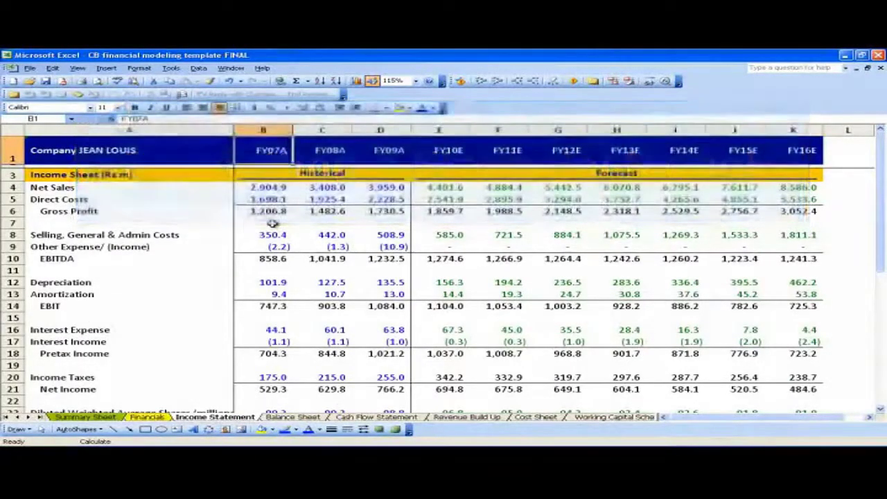
- Select the company title row, then the FY10E–FY16E forecast columns
left_click(121, 156)
left_click_drag(120, 156, 734, 294)
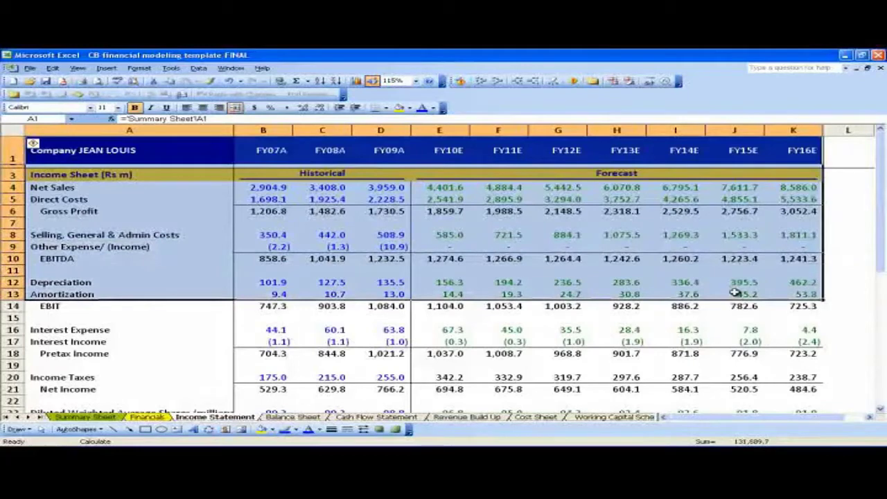
left_click(286, 163)
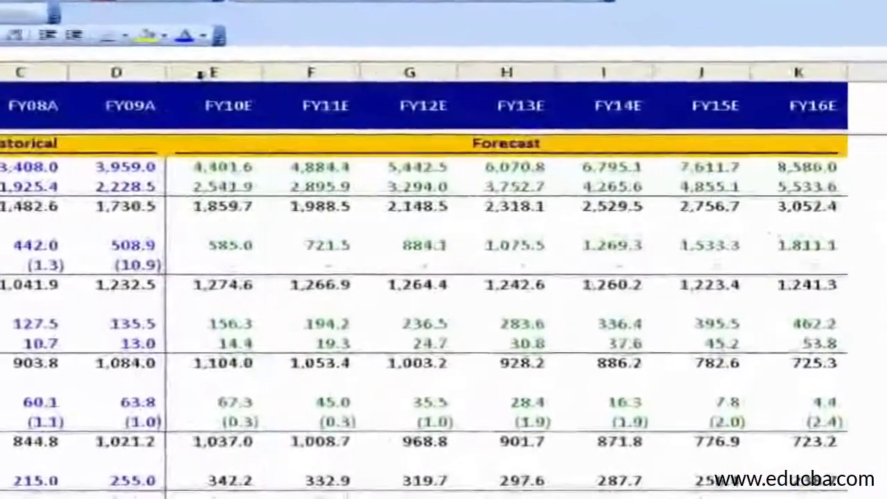
left_click(432, 131)
left_click_drag(201, 73, 772, 75)
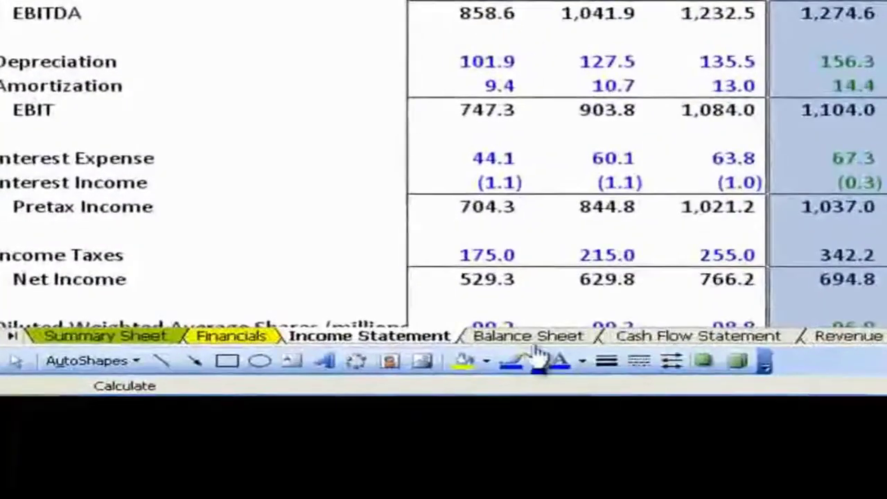
- Visit the Balance Sheet and Cash Flow sheets, then select historical columns B–D on the Income Statement
left_click(471, 356)
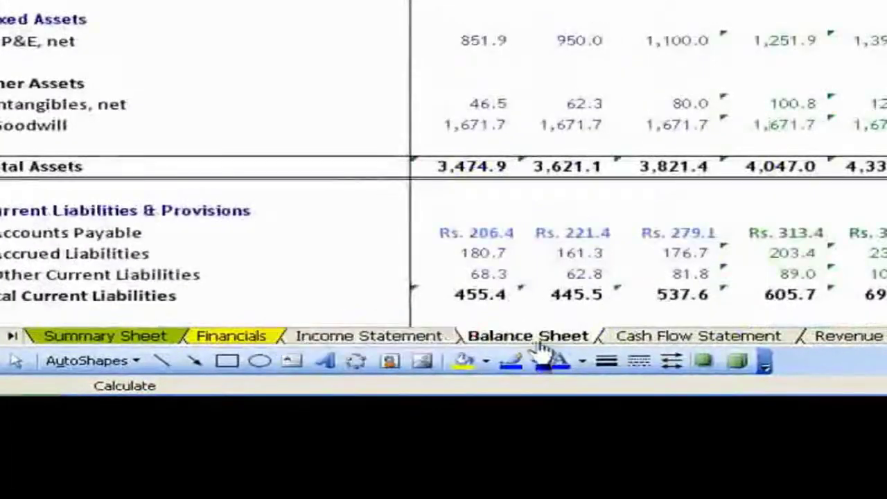
left_click(664, 339)
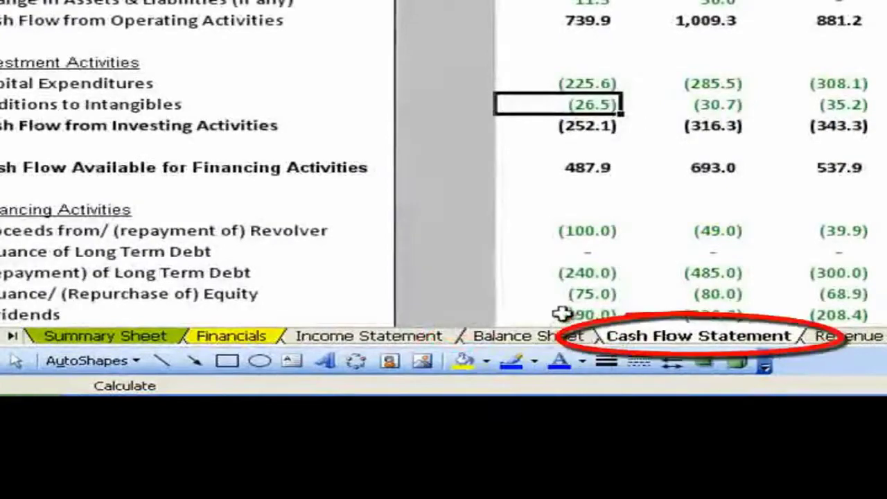
left_click(350, 340)
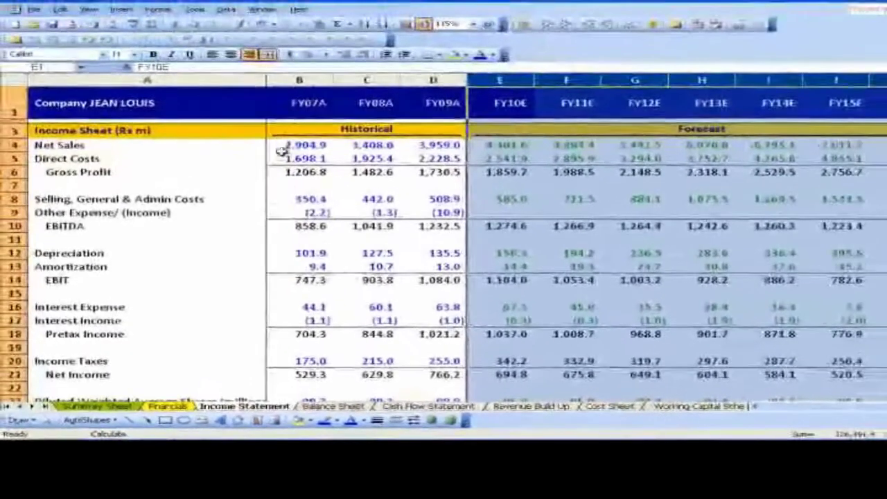
left_click_drag(300, 81, 432, 81)
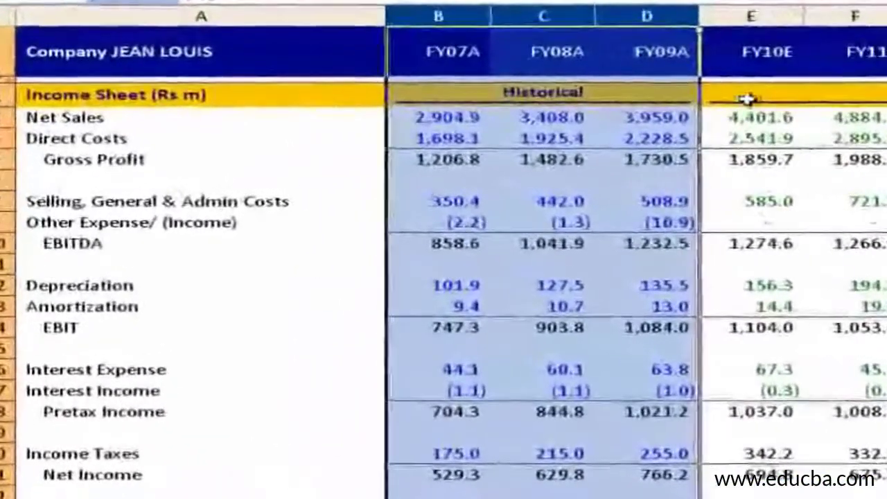
- Point out the FY10E Net Sales and Direct Costs forecasts and select the forecast figures below
left_click(742, 119)
left_click(750, 136)
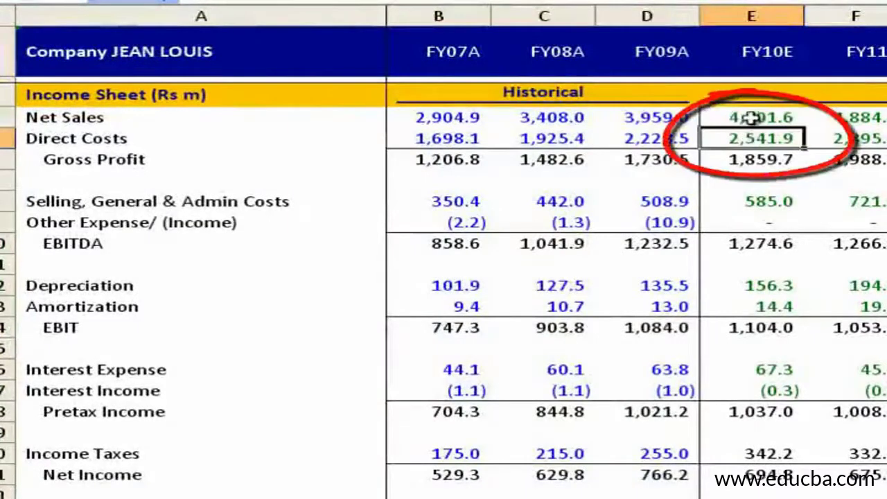
left_click(752, 118)
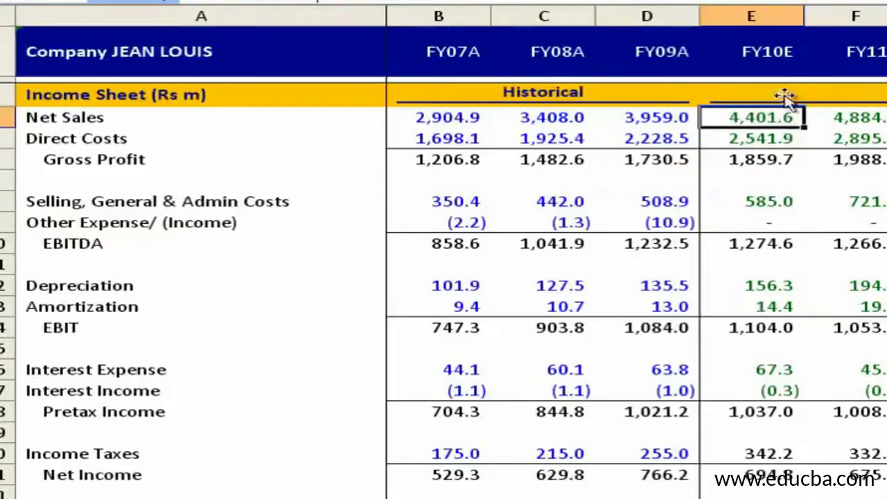
left_click_drag(777, 119, 886, 498)
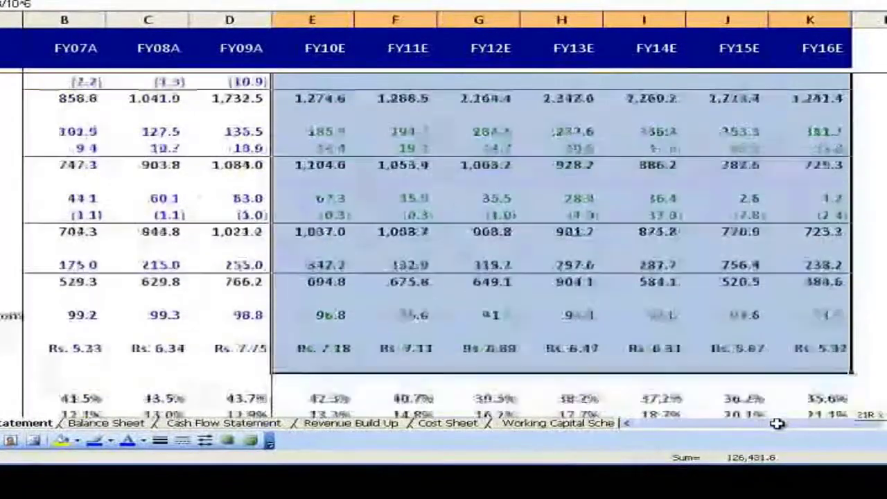
left_click_drag(777, 423, 793, 350)
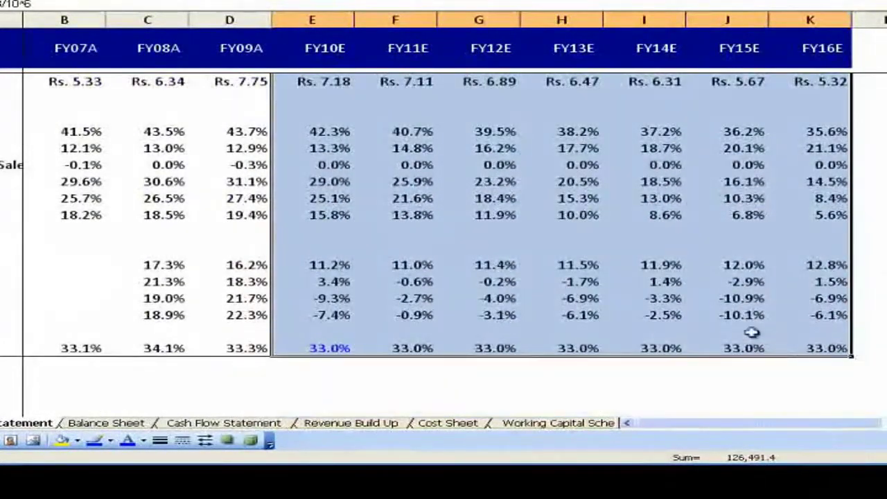
scroll(411, 216, "up", 12)
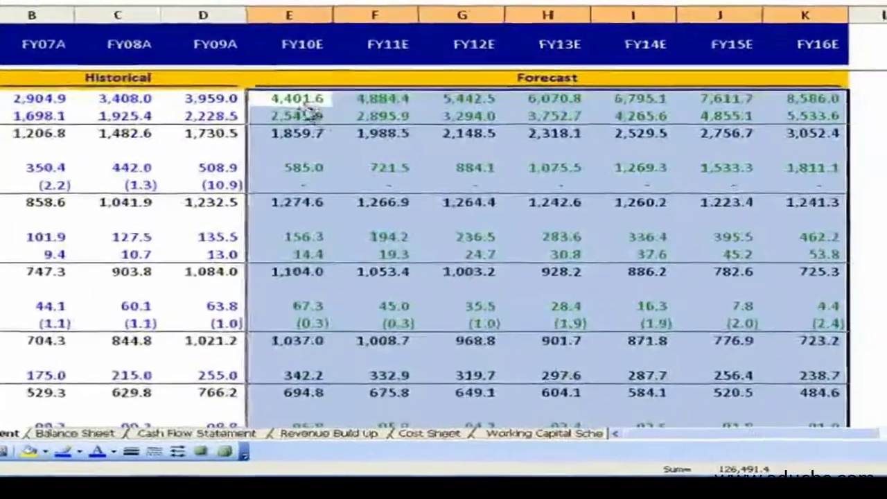
- Step between FY10E Net Sales and Direct Costs, then select the FY10E–FY16E header cells
left_click(312, 100)
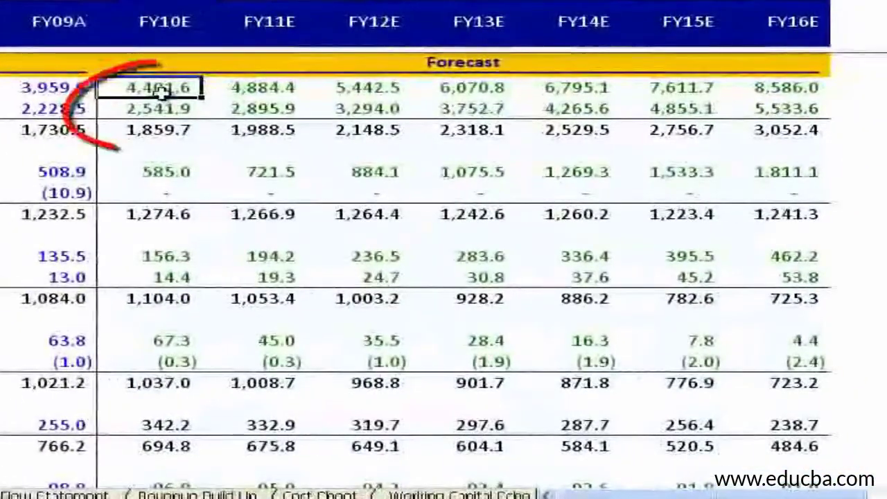
left_click(328, 117)
key("Up")
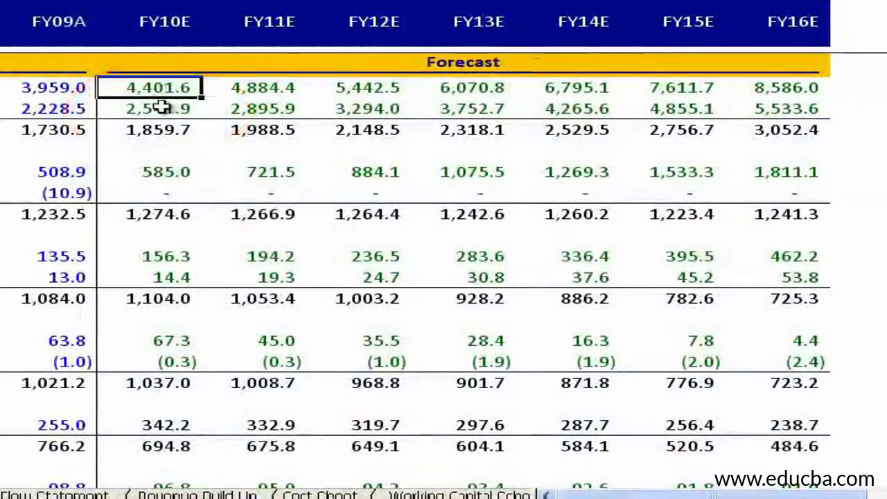
key("Down")
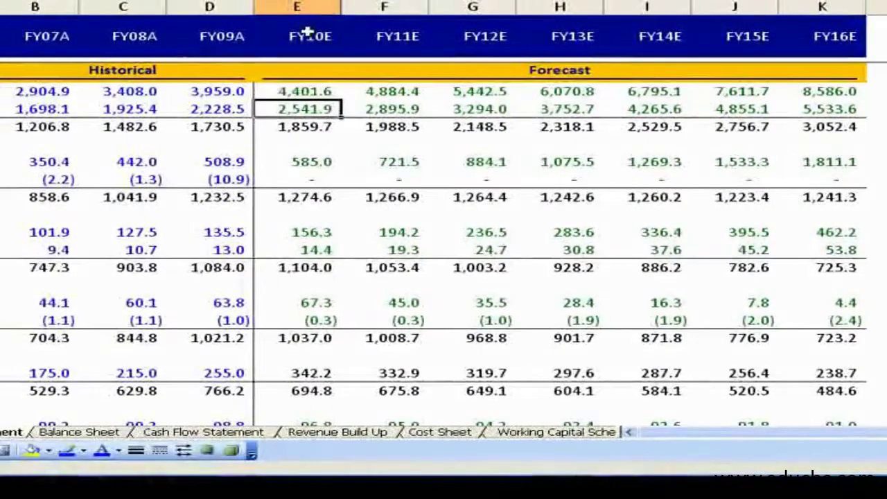
left_click_drag(307, 32, 803, 36)
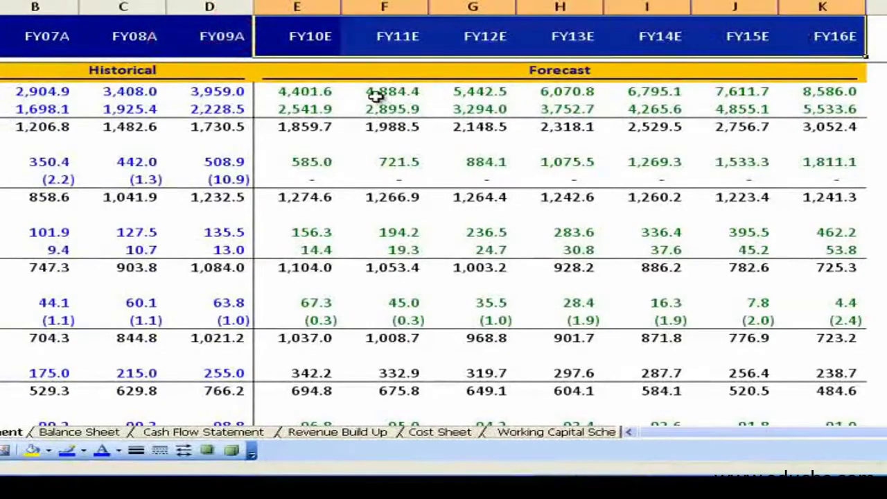
- Select the forecast growth rate figures and then the forecast margin figures
scroll(356, 158, "down", 3)
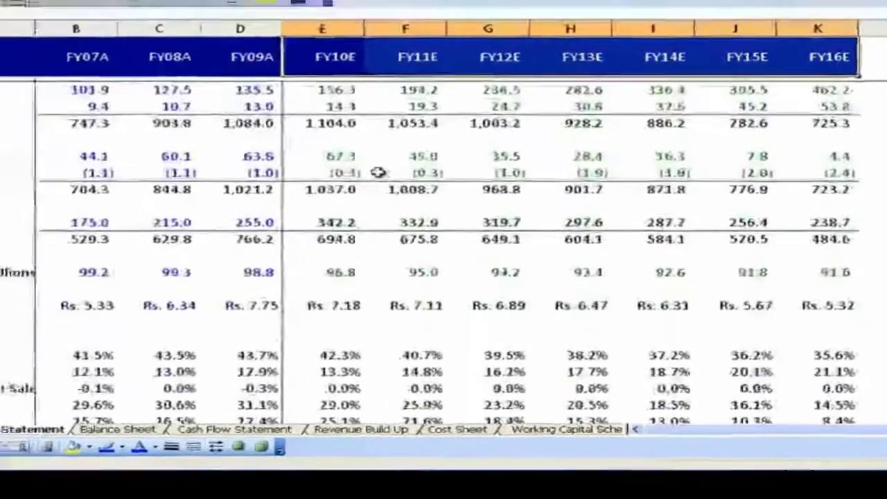
scroll(471, 229, "down", 3)
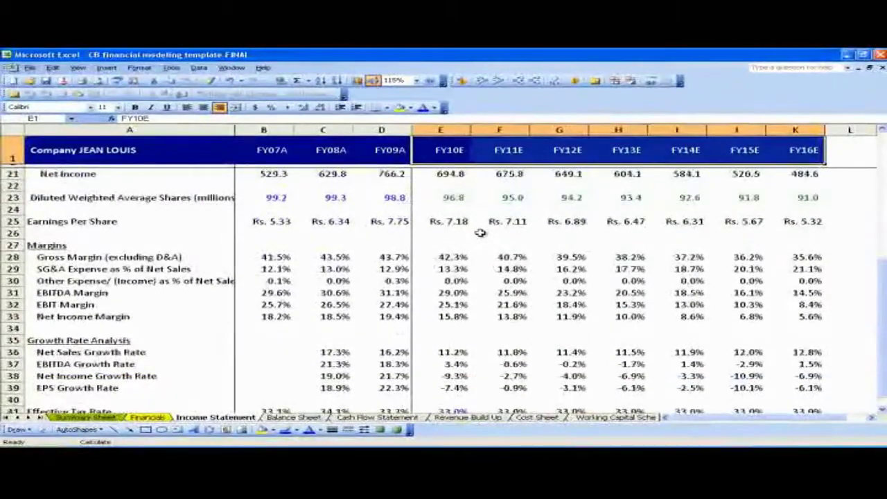
scroll(480, 233, "down", 1)
scroll(480, 233, "down", 1)
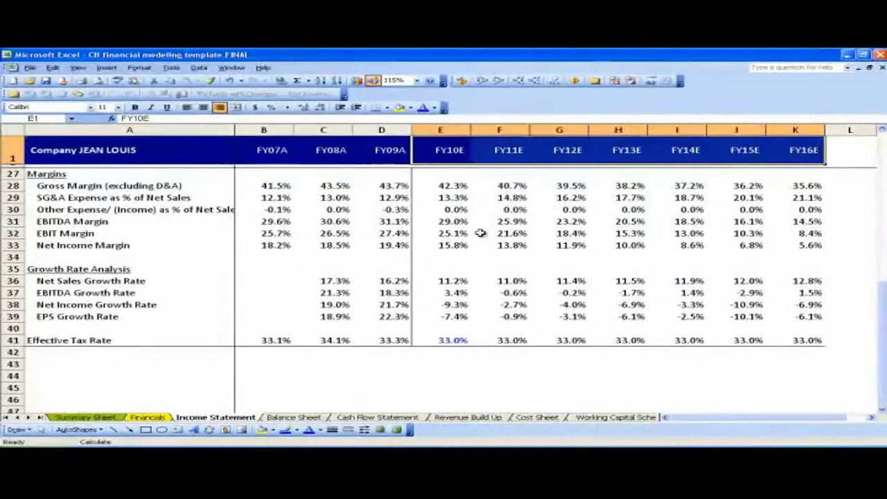
scroll(480, 233, "up", 1)
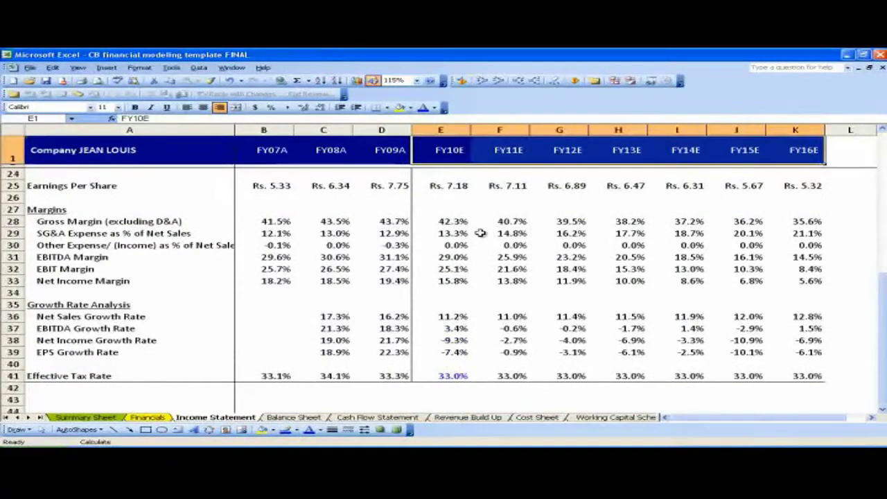
left_click(450, 316)
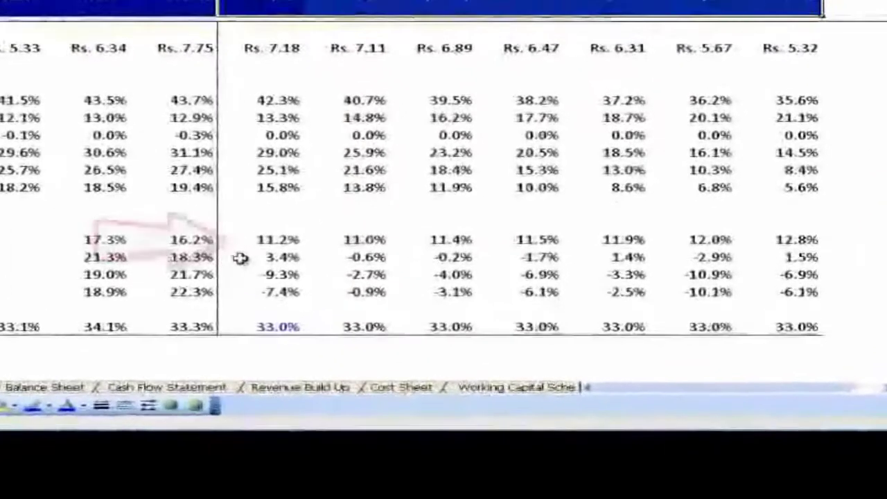
left_click_drag(256, 241, 752, 293)
left_click_drag(281, 101, 758, 182)
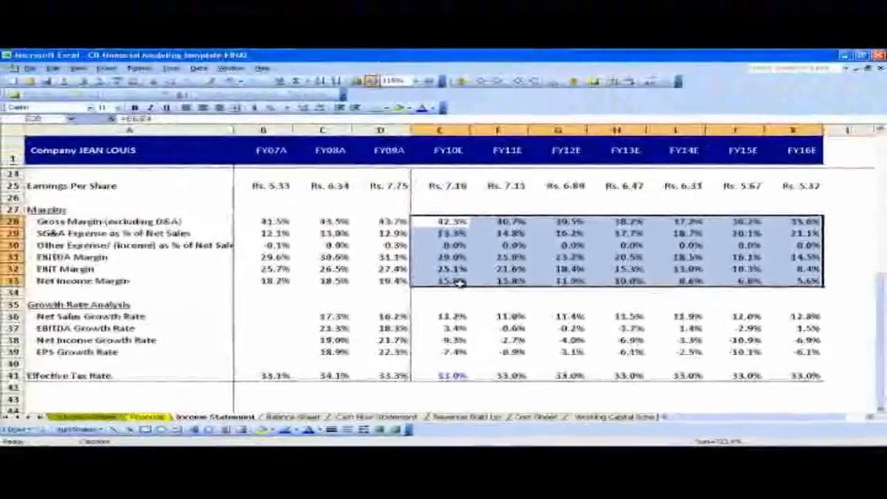
scroll(459, 282, "up", 3)
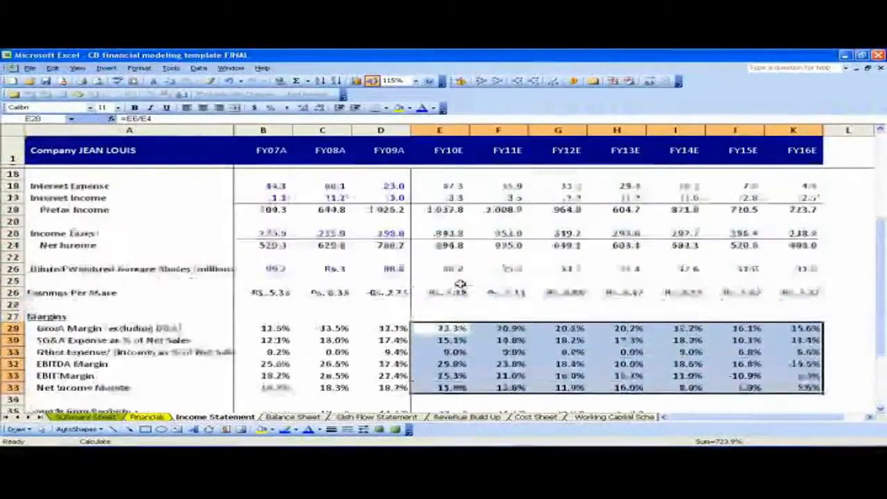
scroll(459, 282, "up", 3)
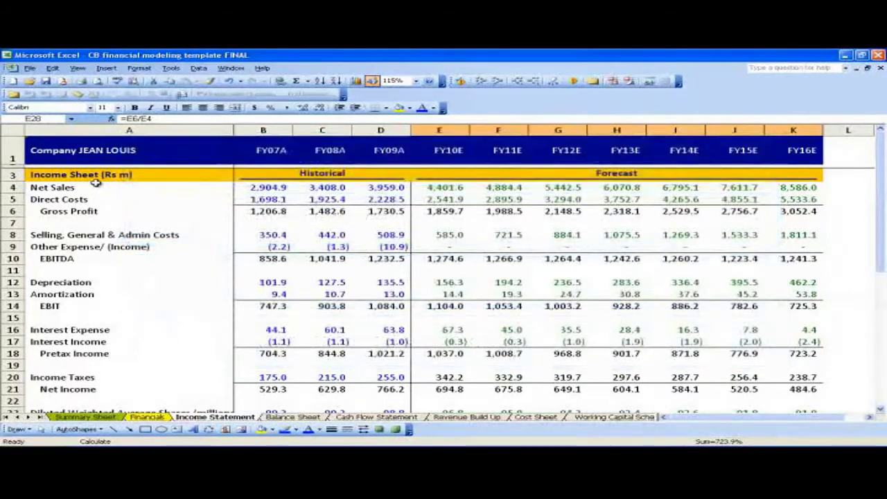
- Review the historical Net Sales and Direct Costs values and the FY07A cost lines
left_click(98, 184)
scroll(237, 236, "up", 2)
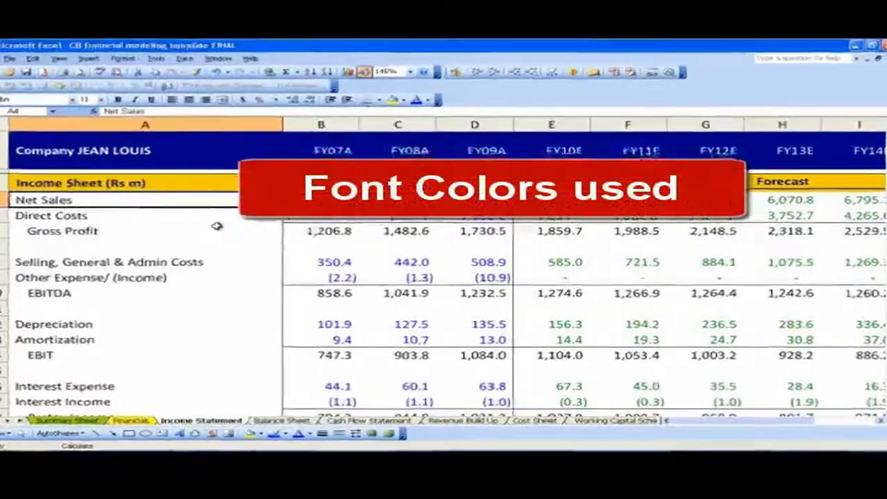
left_click(346, 201)
left_click(398, 201)
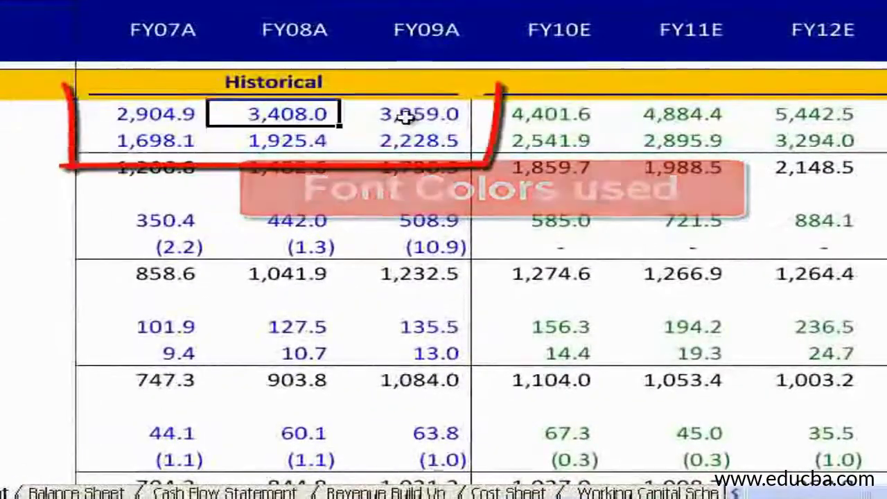
left_click(405, 138)
left_click(575, 141)
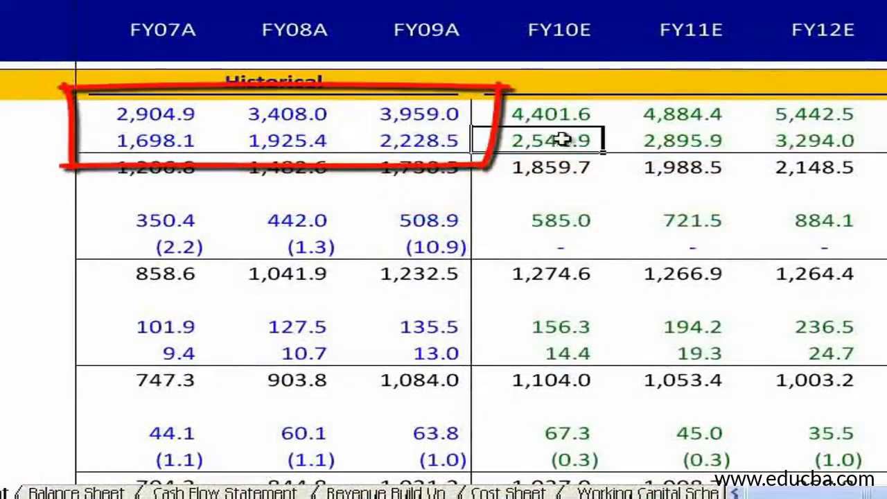
left_click(161, 140)
left_click(174, 170)
left_click(184, 215)
left_click(184, 244)
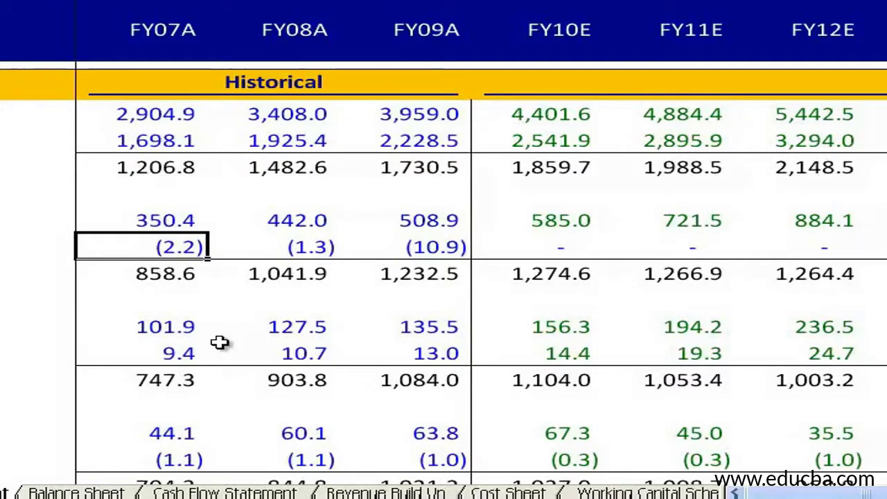
- Confirm the historical Net Sales and Direct Costs are hard-coded, select B4:D5, and open Font Color
left_click(175, 118)
key("F2")
double_click(198, 142)
left_click(245, 144)
left_click(385, 143)
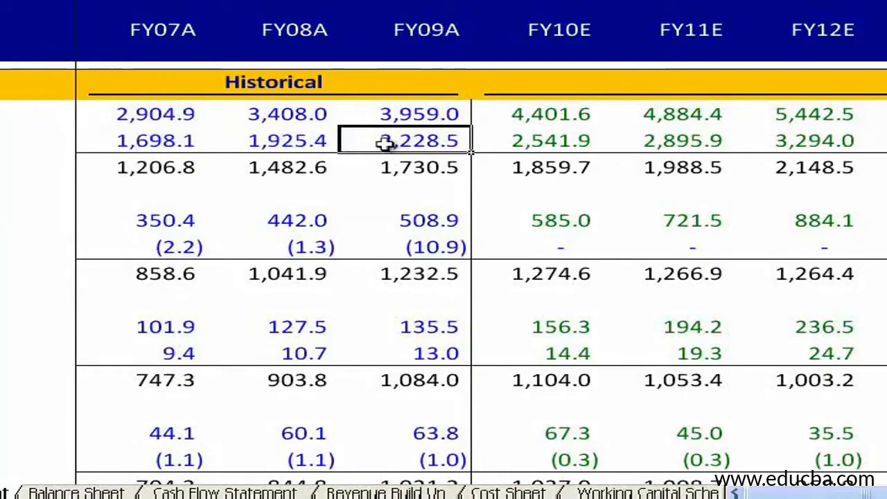
left_click_drag(186, 114, 402, 137)
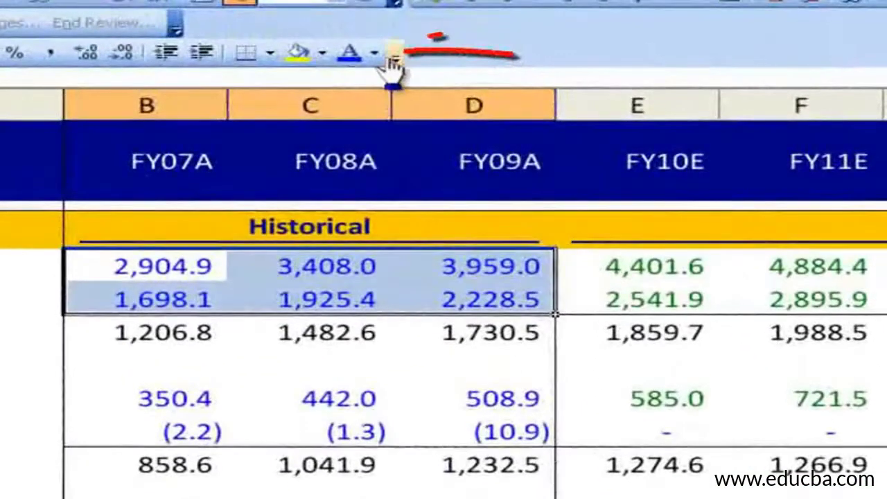
left_click(375, 53)
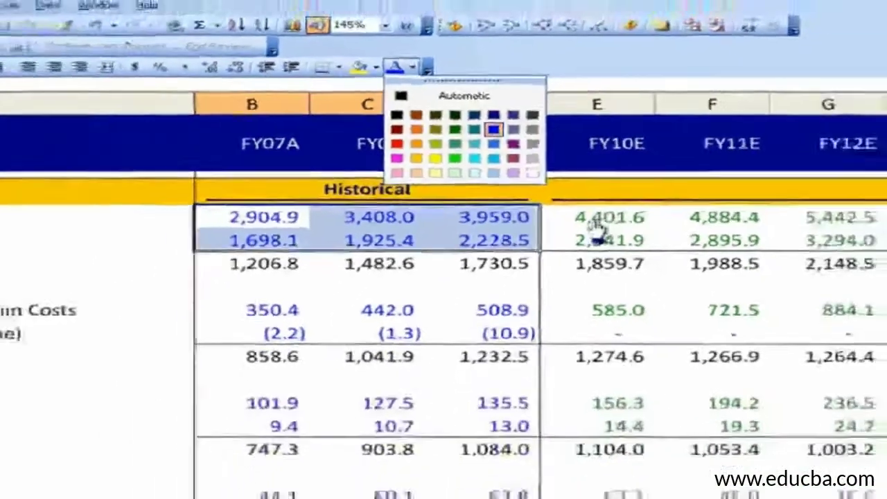
left_click(655, 266)
left_click(491, 333)
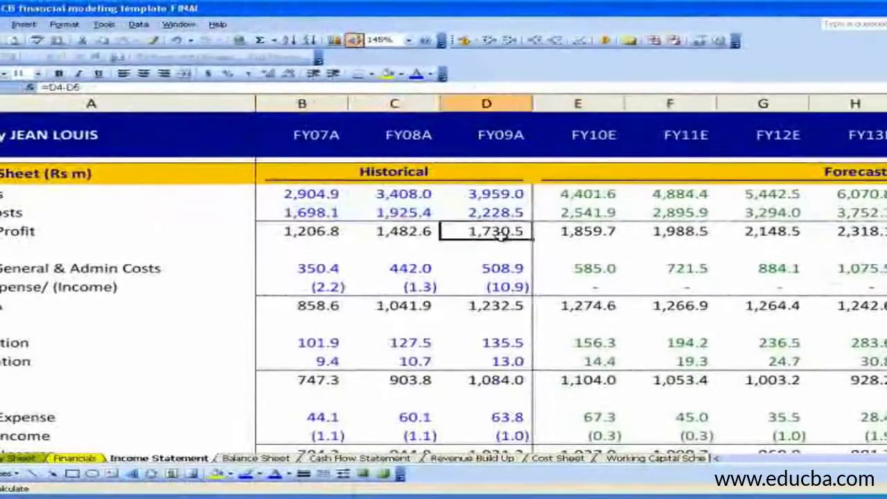
left_click(406, 231)
double_click(326, 231)
double_click(377, 231)
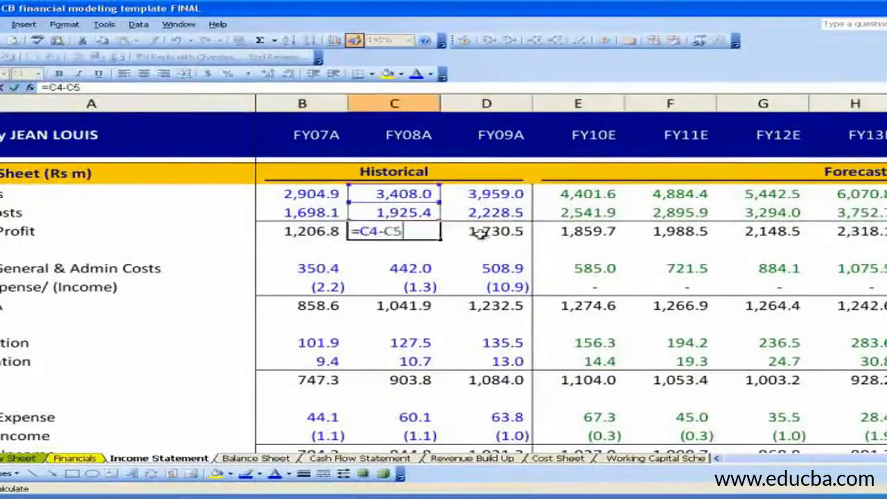
double_click(485, 231)
key("Escape")
left_click(589, 343)
double_click(589, 342)
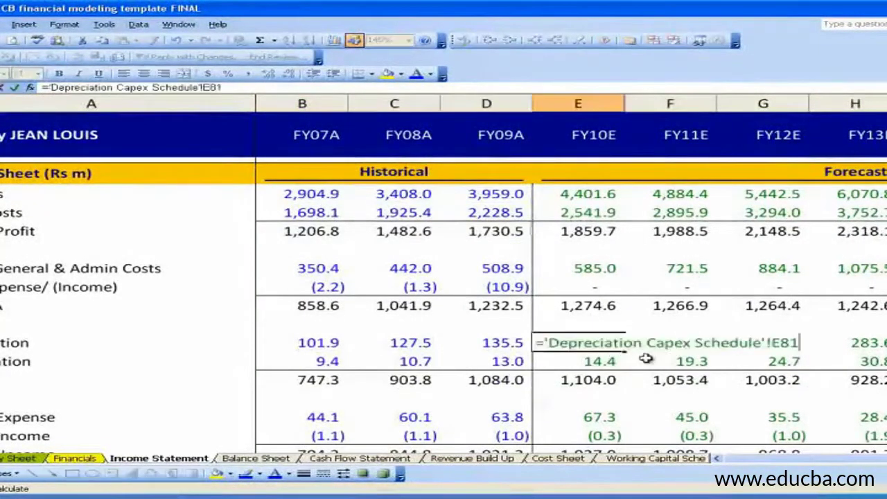
double_click(683, 342)
left_click(693, 361)
left_click(610, 361)
double_click(610, 361)
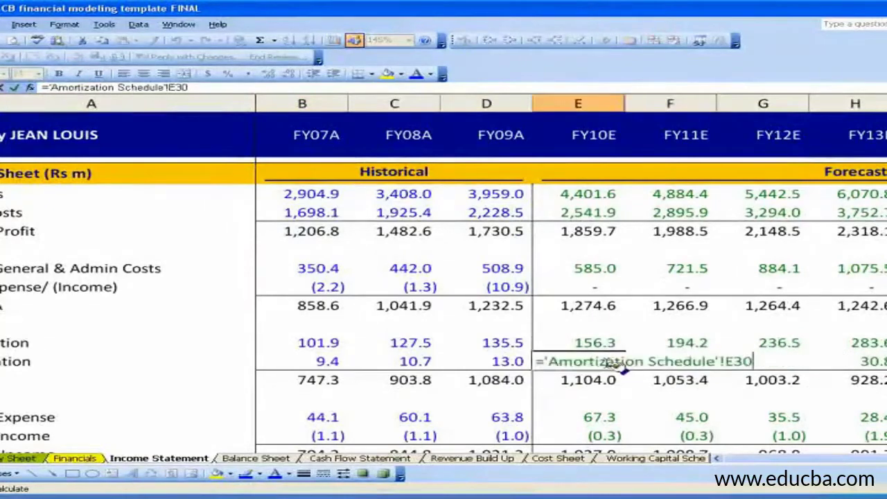
key("Escape")
double_click(608, 343)
key("Escape")
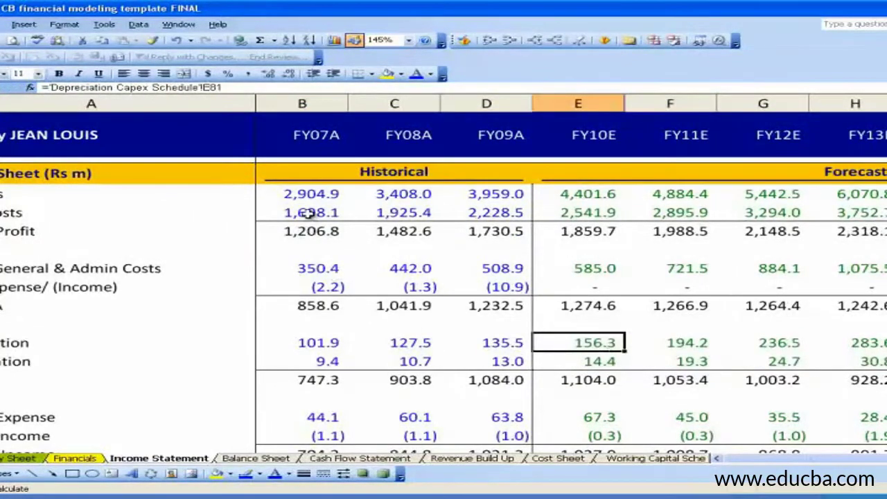
scroll(308, 214, "down", 2)
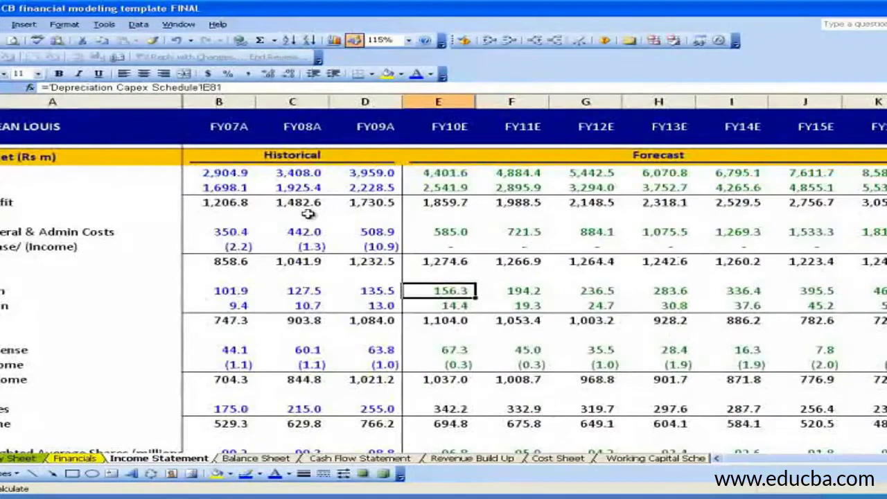
scroll(308, 213, "down", 4)
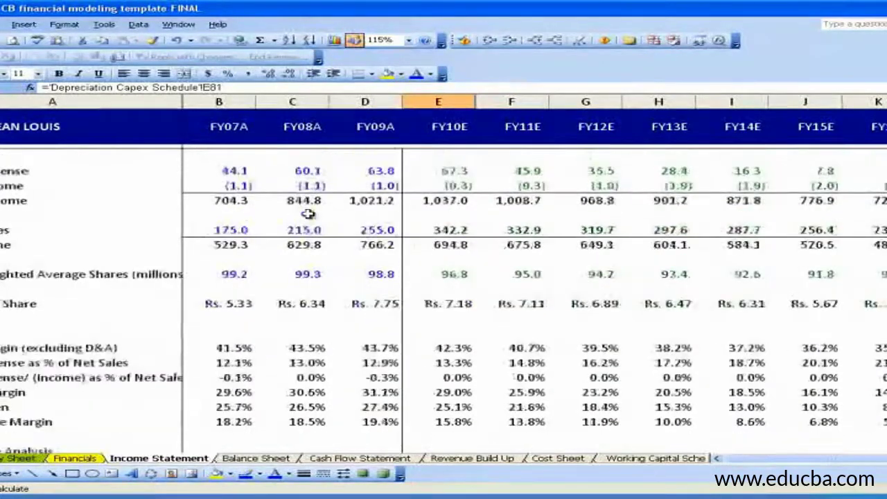
scroll(308, 214, "down", 3)
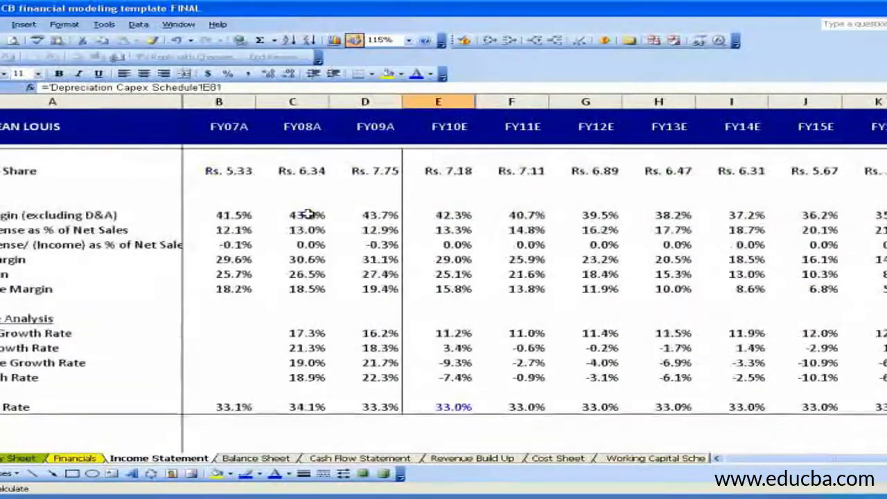
scroll(307, 215, "up", 5)
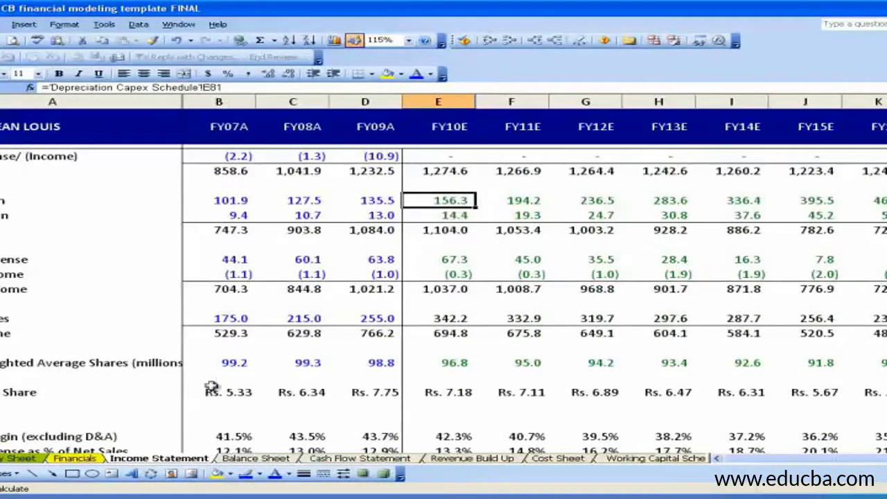
left_click_drag(218, 370, 362, 365)
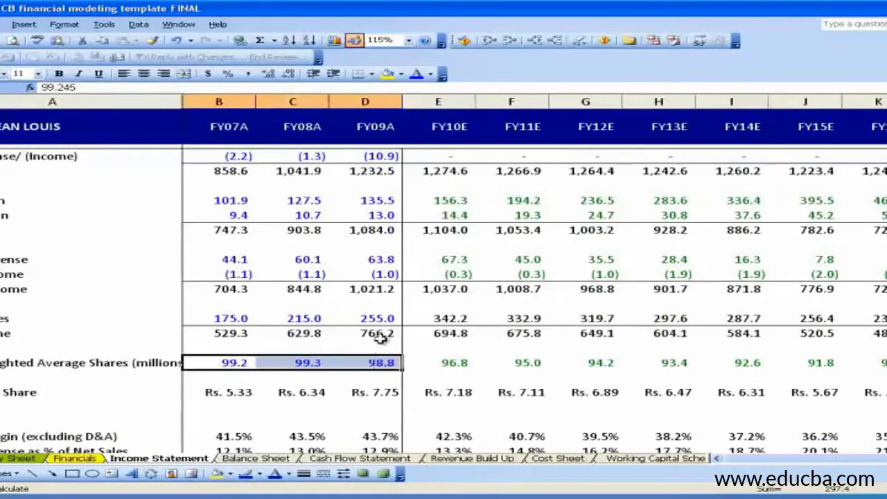
left_click(380, 336)
left_click_drag(434, 364, 839, 362)
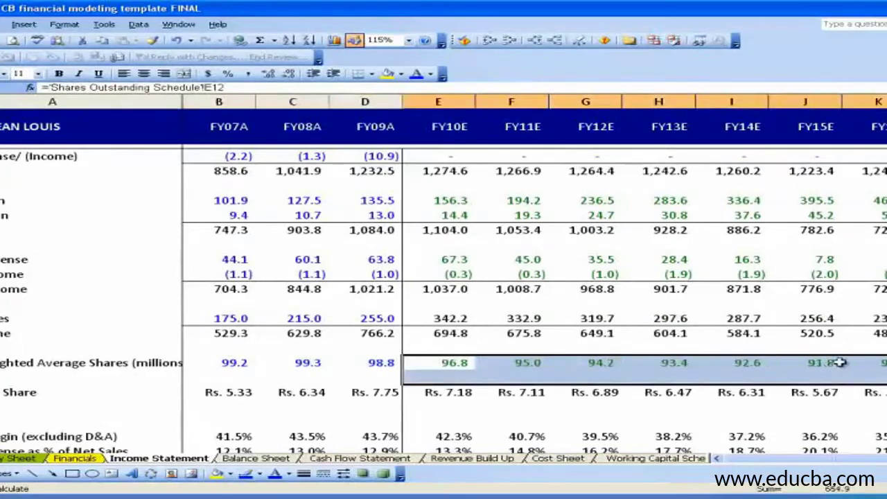
double_click(839, 363)
left_click(667, 369)
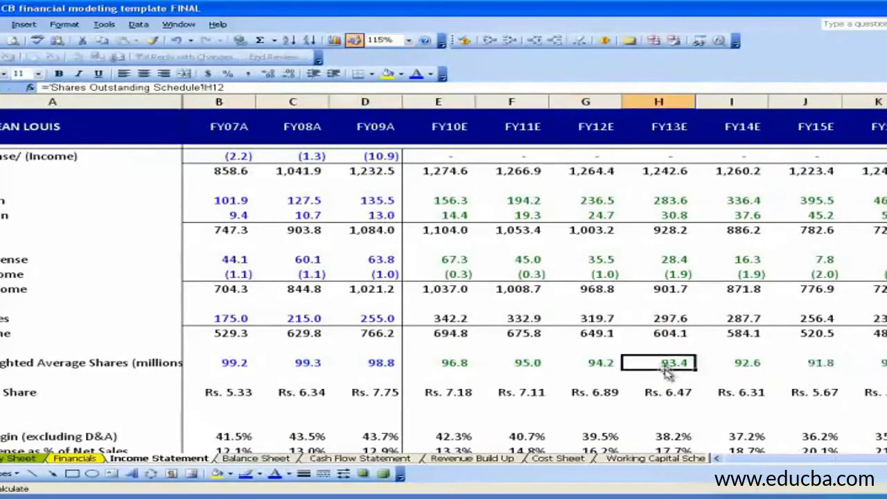
scroll(170, 308, "up", 2)
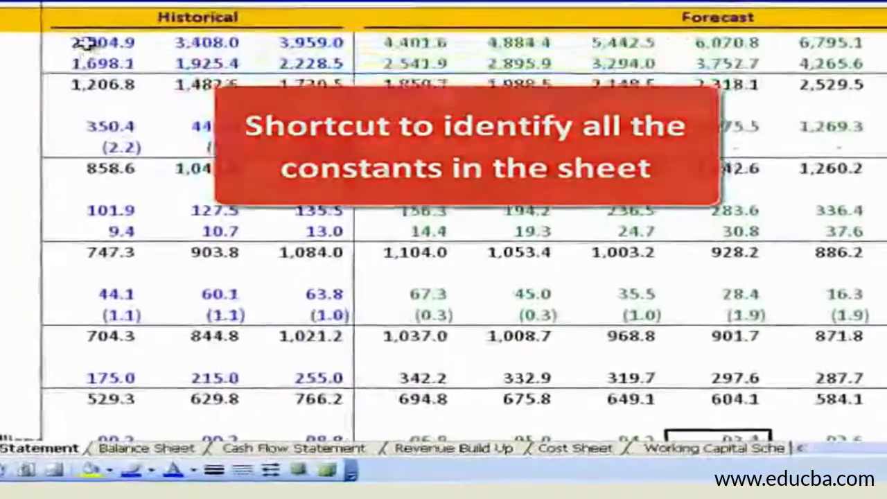
left_click(207, 173)
left_click(222, 185)
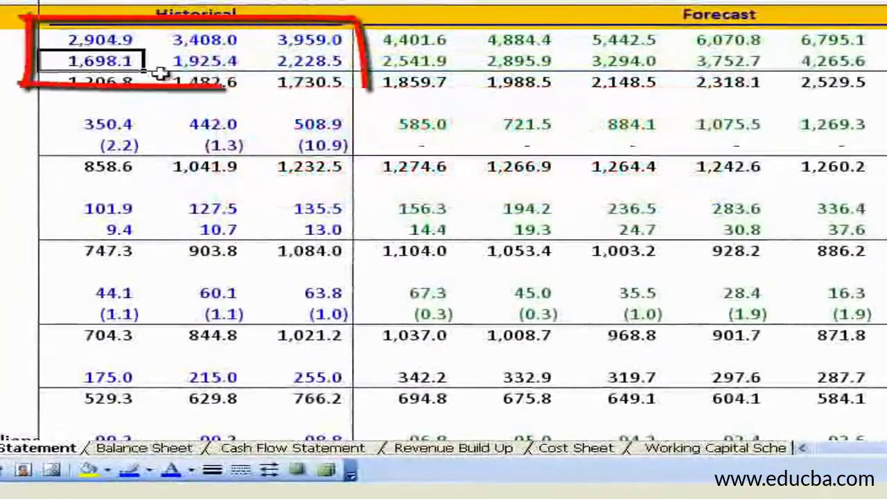
left_click(211, 39)
left_click(295, 40)
left_click(305, 61)
left_click(305, 124)
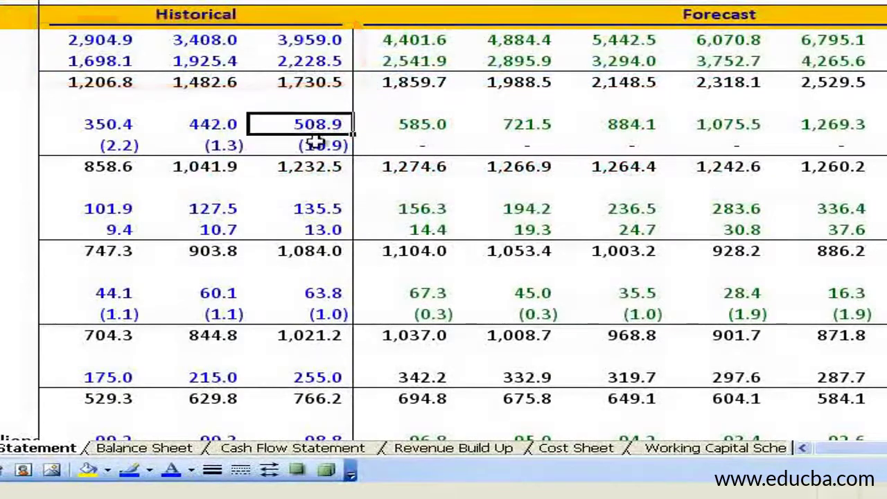
left_click(315, 142)
left_click(226, 145)
left_click(179, 129)
left_click(104, 142)
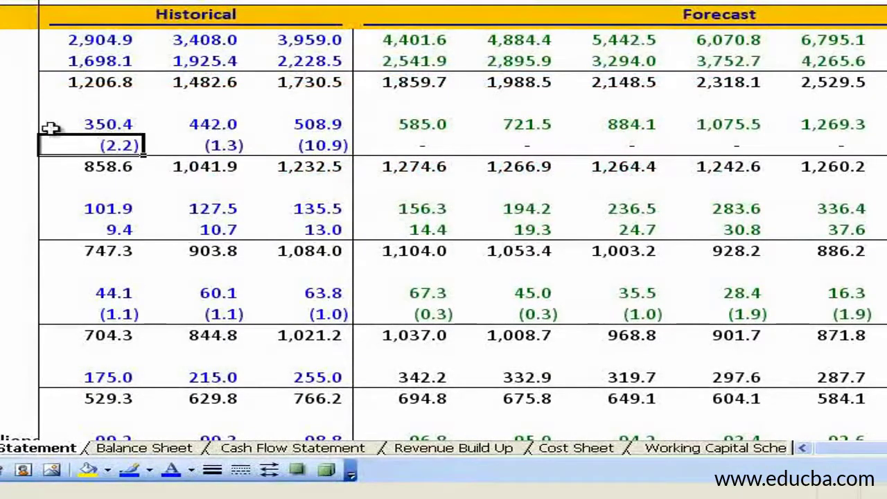
left_click(218, 124)
left_click(218, 143)
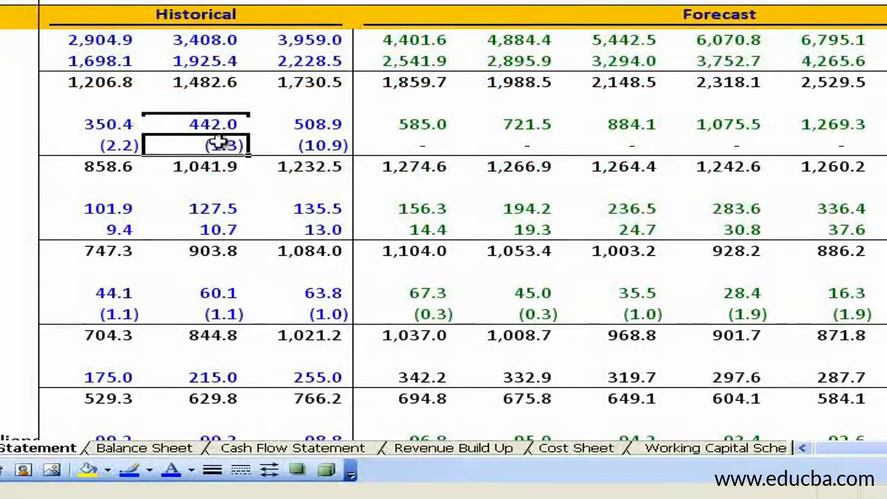
left_click(208, 208)
left_click(211, 229)
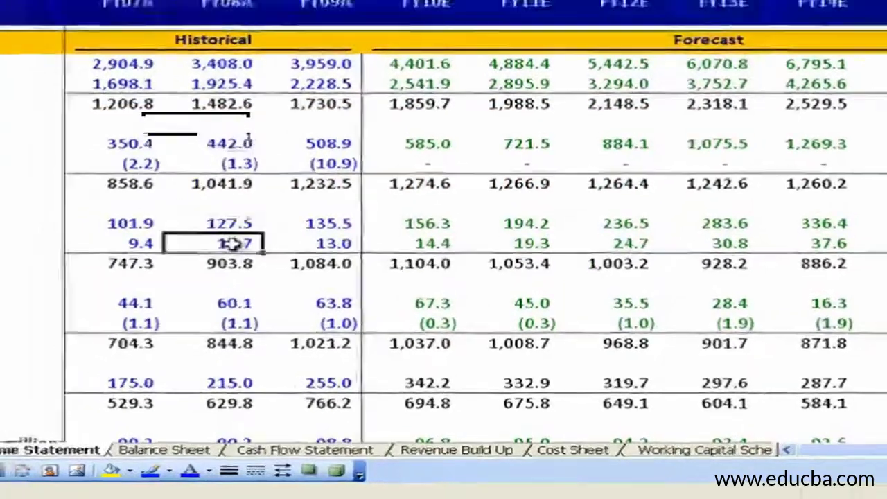
scroll(308, 316, "down", 4)
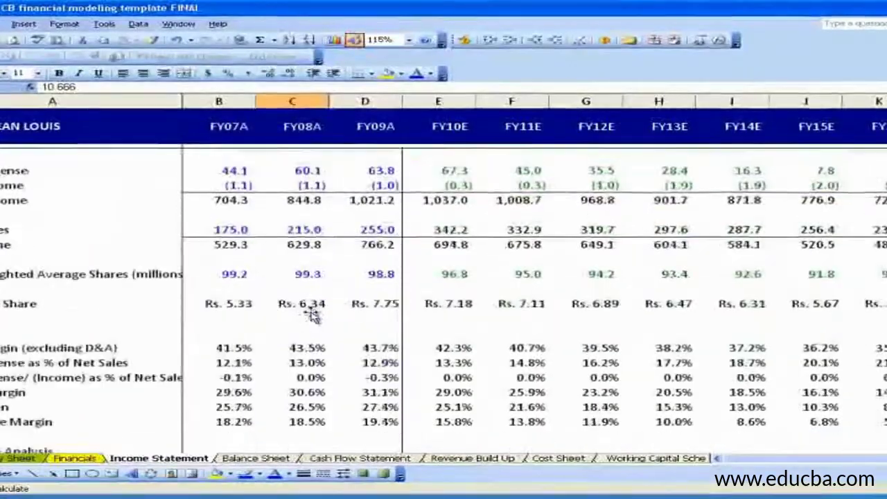
scroll(309, 315, "up", 6)
left_click_drag(269, 131, 444, 149)
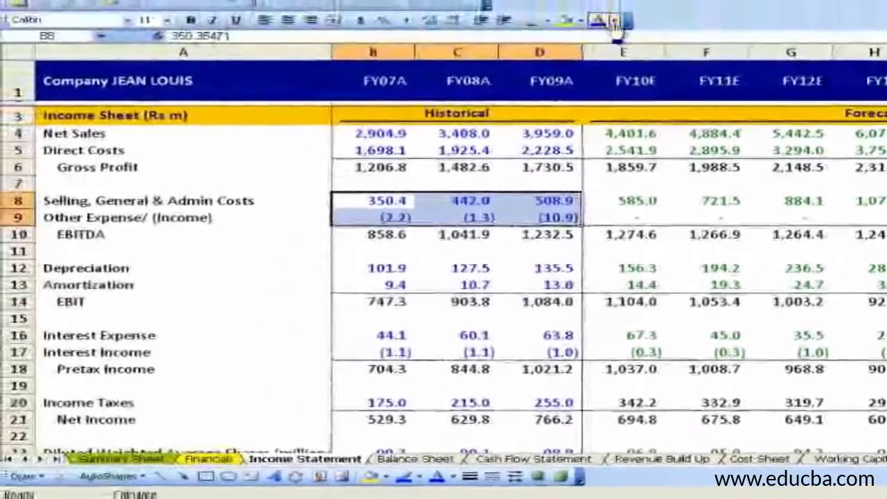
- Colour the depreciation and interest expense/income inputs dark blue, then select the whole worksheet
left_click(614, 20)
left_click_drag(385, 270, 528, 280)
left_click(619, 21)
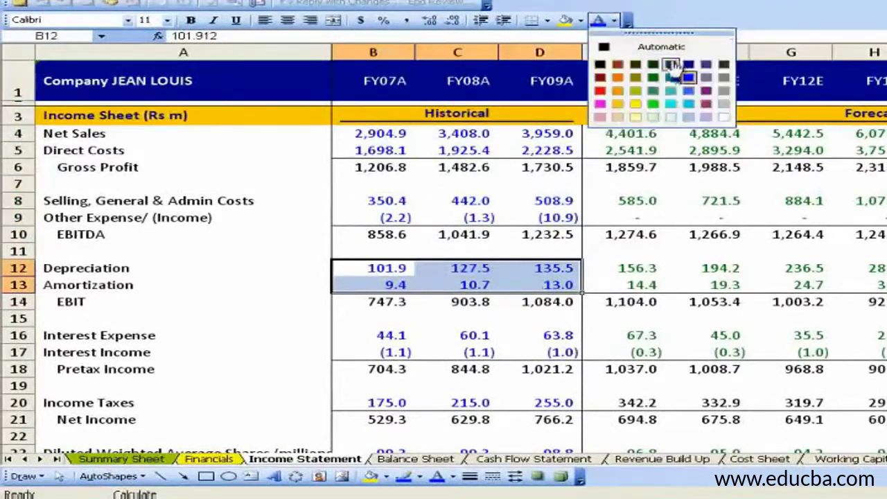
left_click_drag(378, 336, 561, 352)
left_click(614, 22)
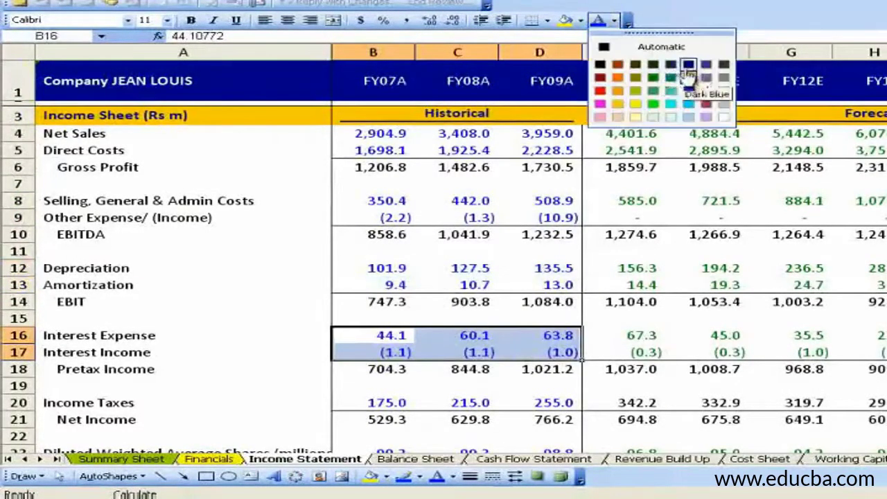
left_click(380, 201)
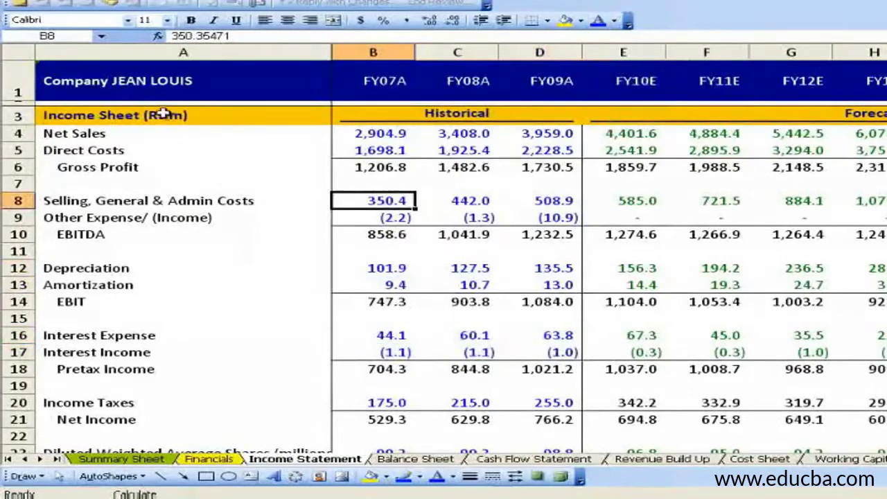
left_click(27, 55)
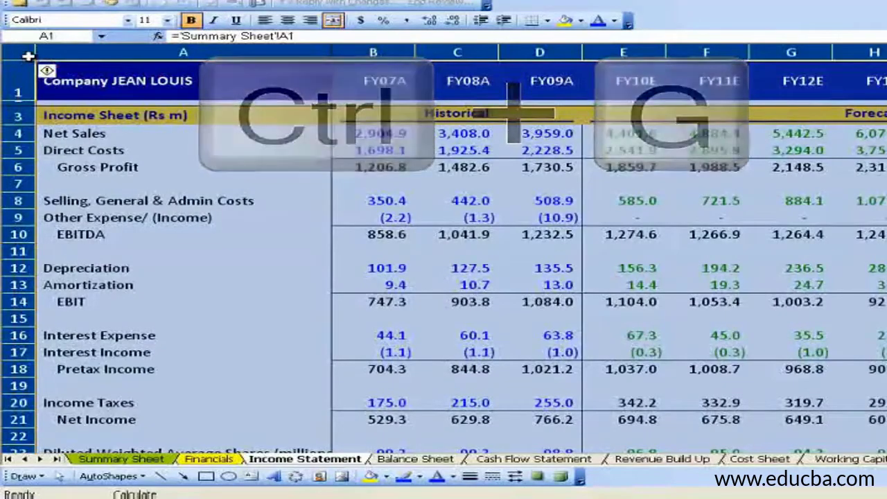
- Use Go To Special to select only numeric constants, excluding text, logical and error values
key("ctrl+g")
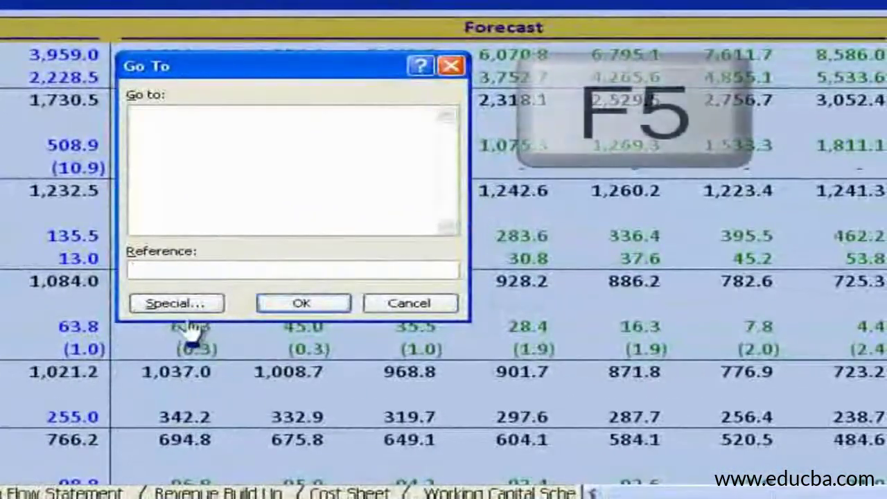
left_click_drag(231, 79, 267, 79)
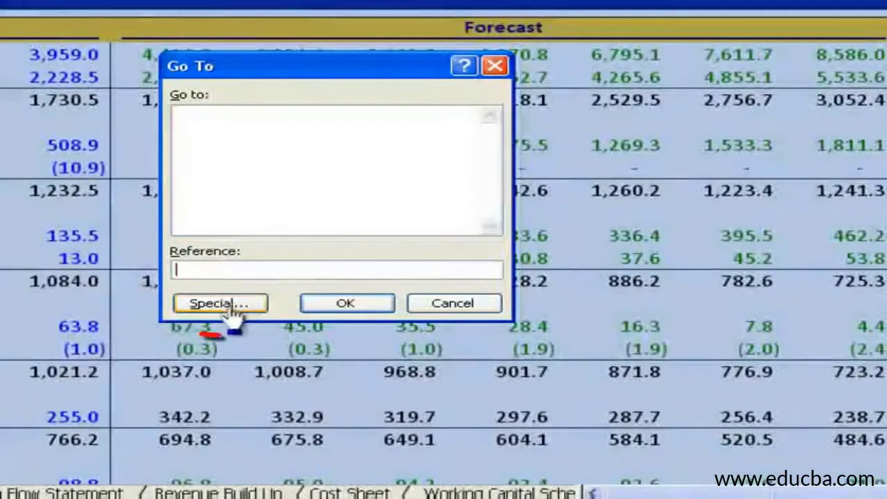
left_click(219, 304)
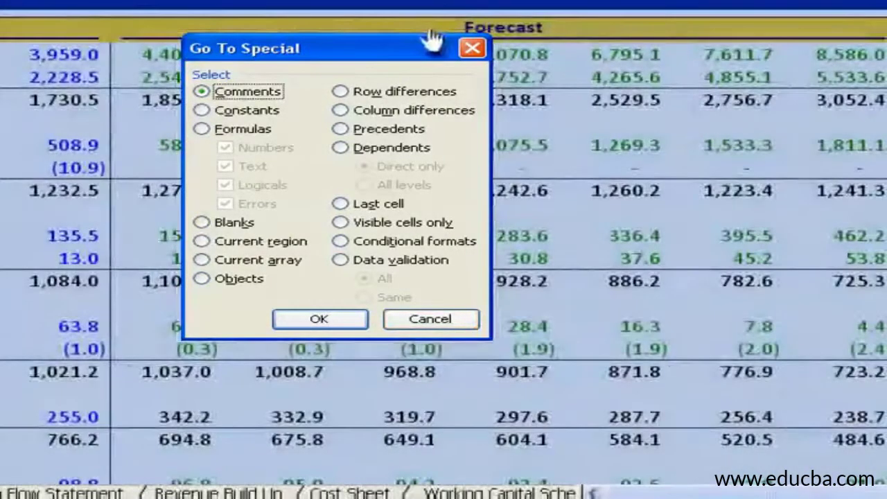
left_click(213, 118)
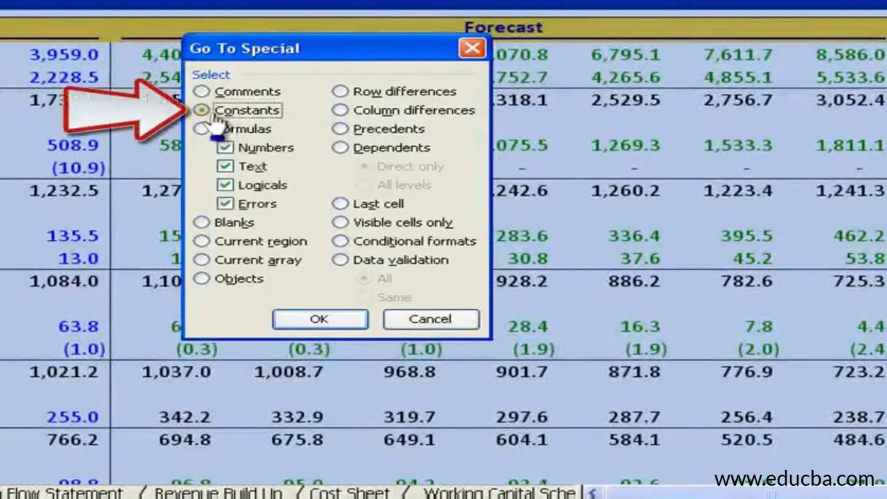
left_click(225, 166)
left_click(226, 185)
left_click(226, 204)
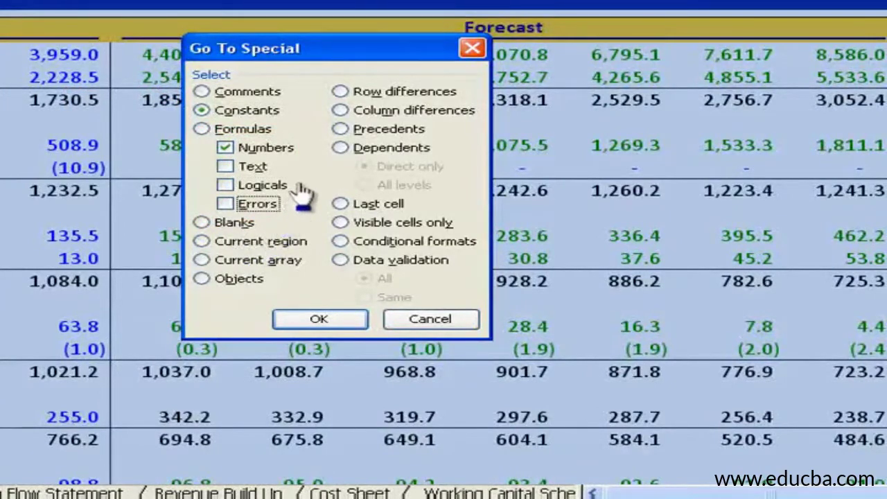
left_click(313, 320)
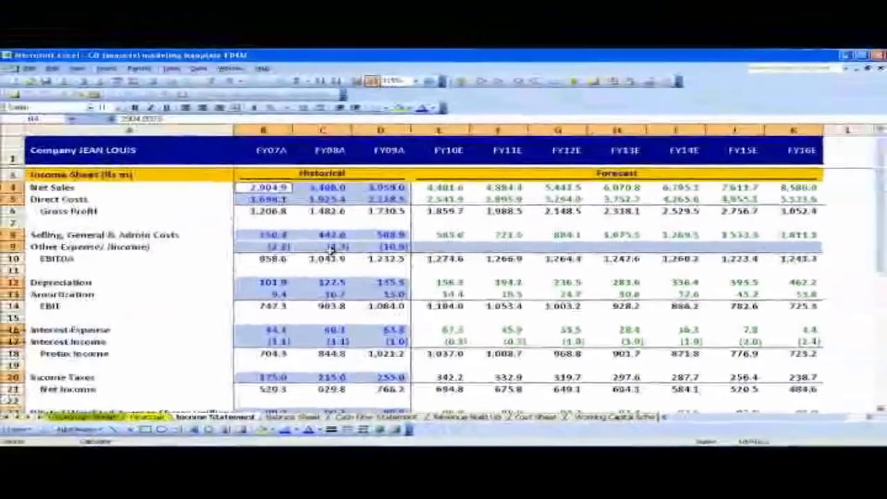
- After trying red and pink, set the selected hard-coded numbers to blue font and deselect
scroll(331, 248, "down", 3)
scroll(332, 249, "up", 3)
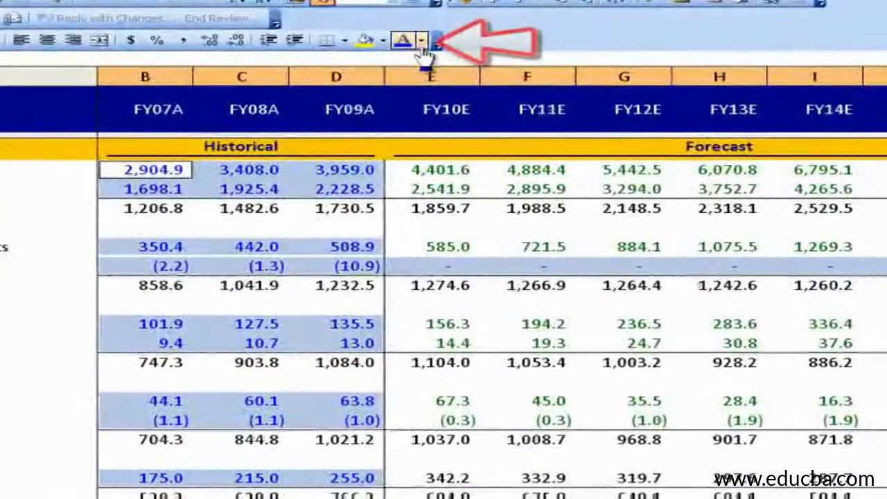
left_click(421, 41)
left_click(404, 121)
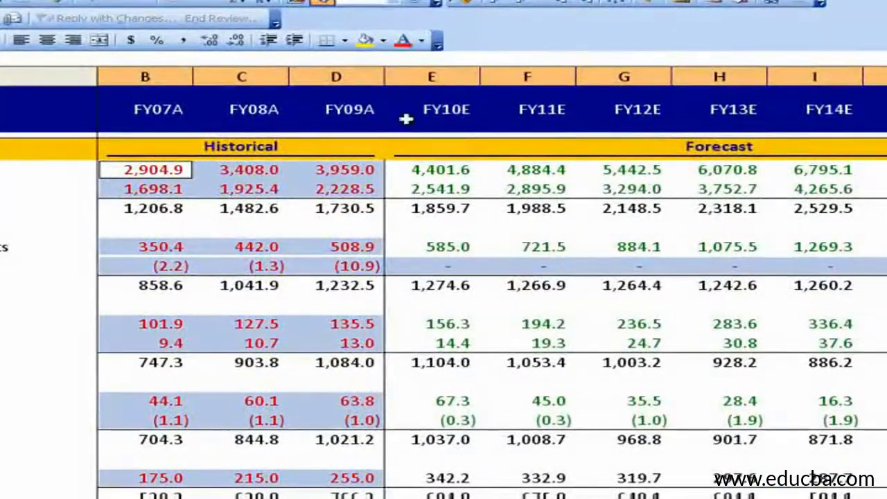
left_click(421, 42)
left_click(406, 128)
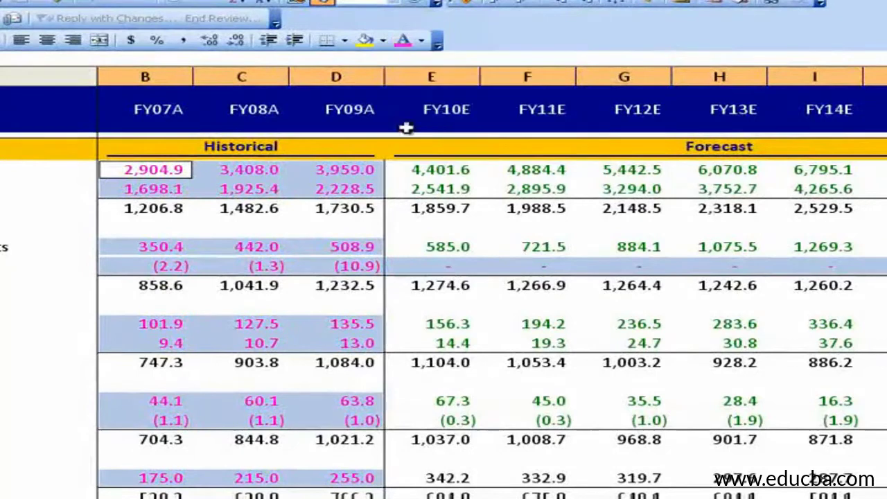
left_click(423, 40)
left_click(504, 110)
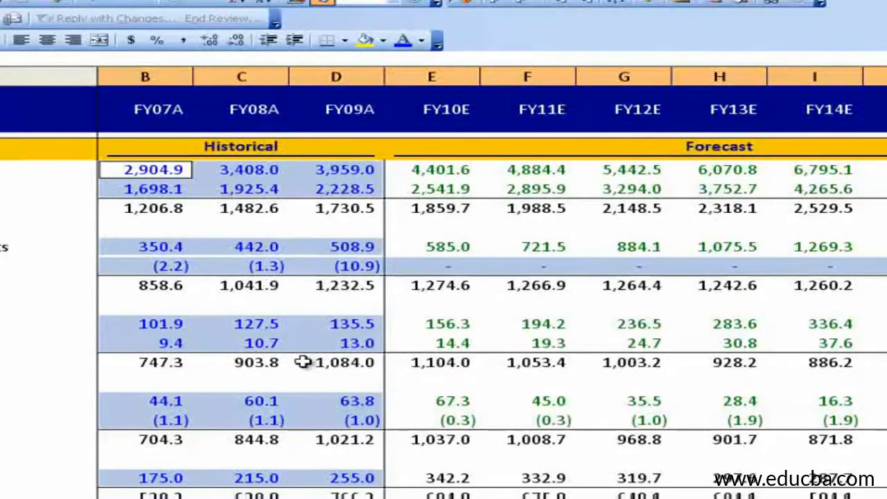
left_click(329, 324)
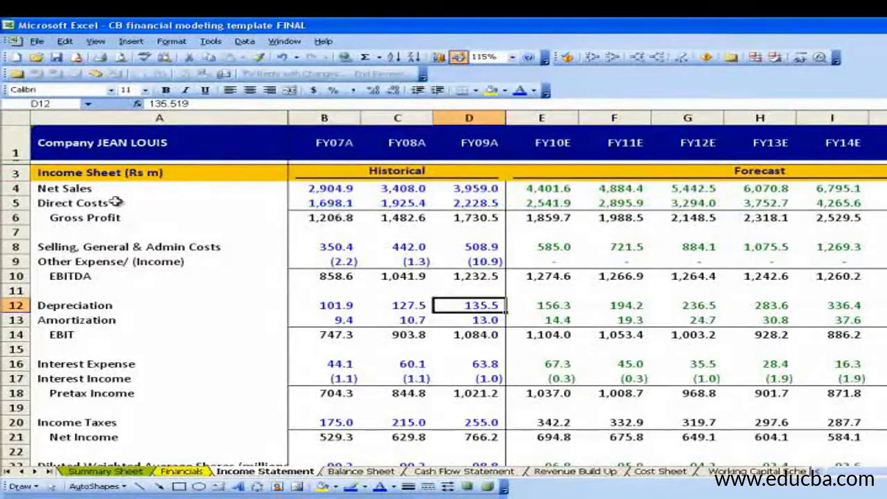
- Apply comma style to rows 3–25 and reduce the display to one decimal place
left_click_drag(17, 179, 93, 321)
scroll(110, 315, "up", 3)
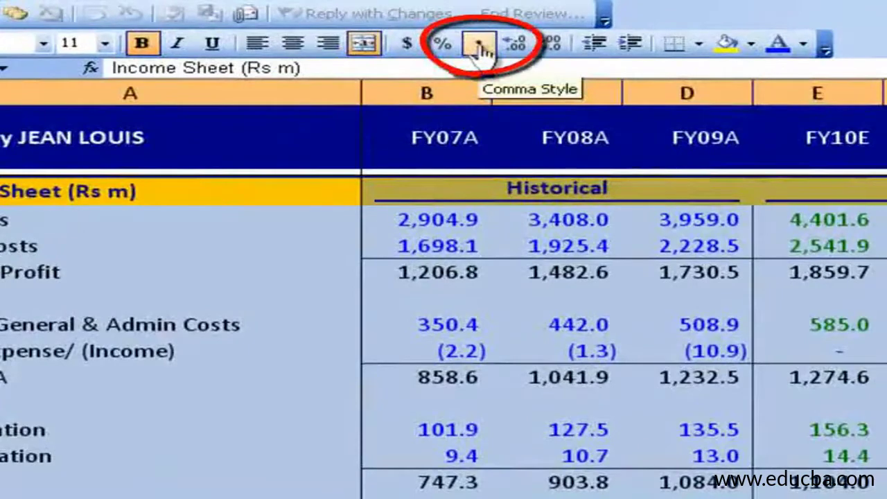
left_click(480, 48)
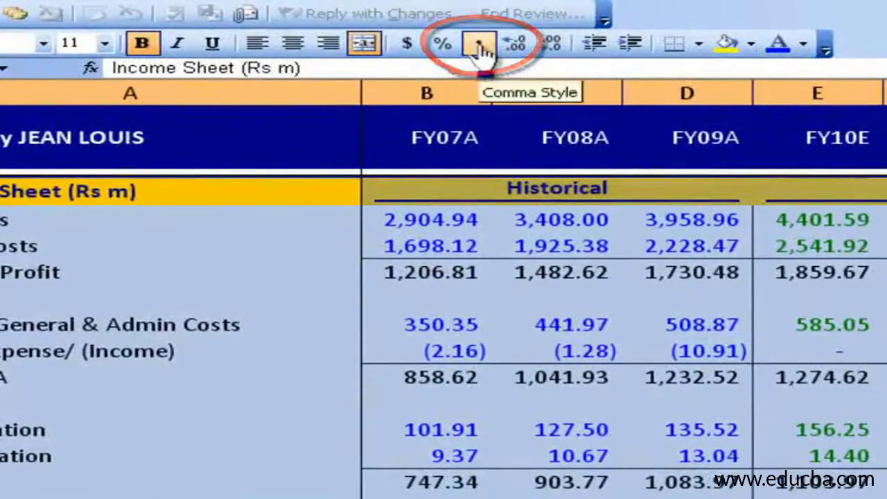
left_click(552, 56)
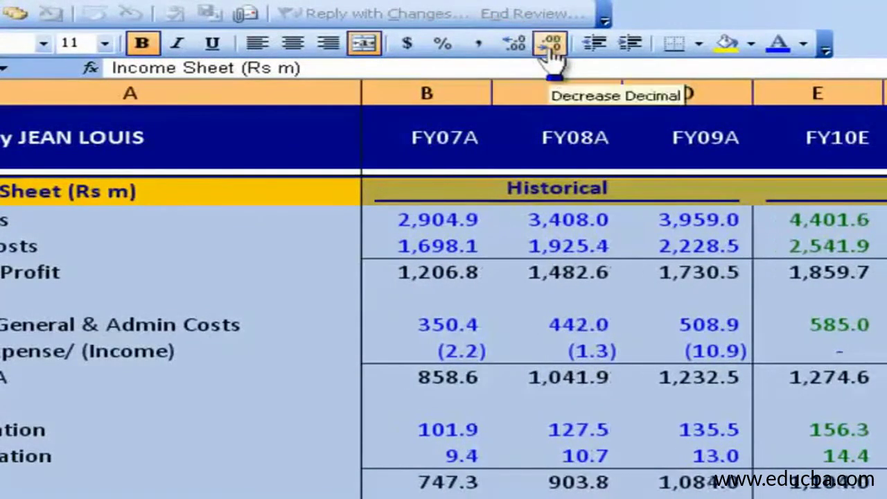
- Check the unrounded FY07A–FY09A Other Expense and Interest Income values
left_click(406, 238)
left_click(409, 254)
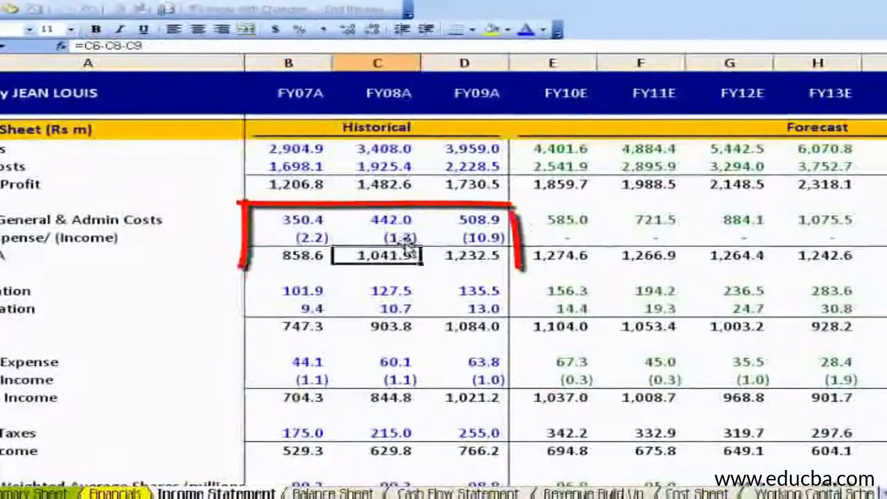
double_click(406, 237)
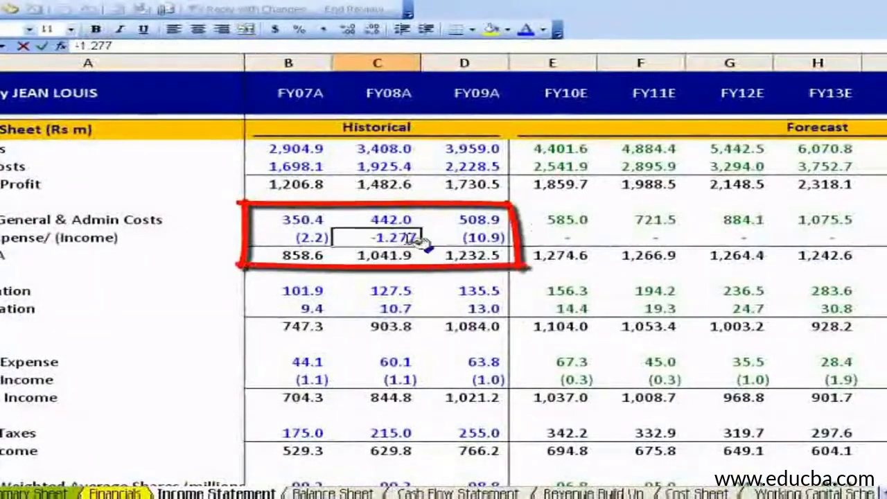
key("Escape")
left_click(484, 239)
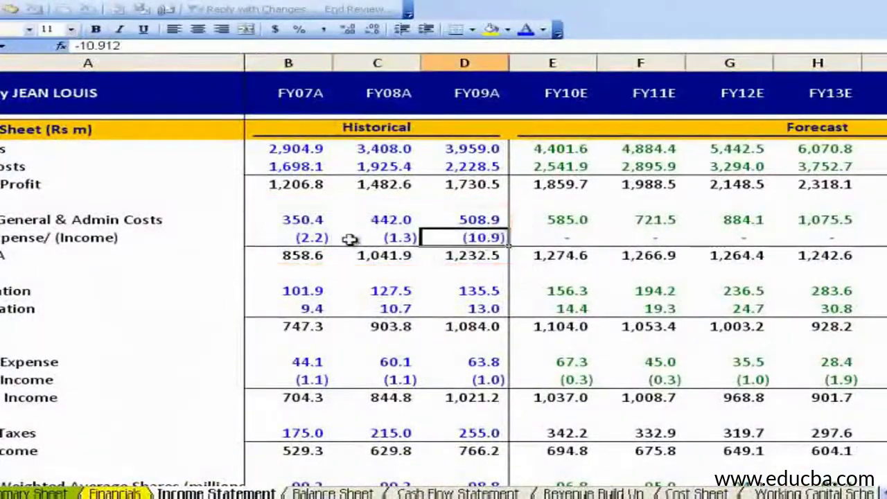
double_click(325, 239)
double_click(386, 239)
double_click(469, 240)
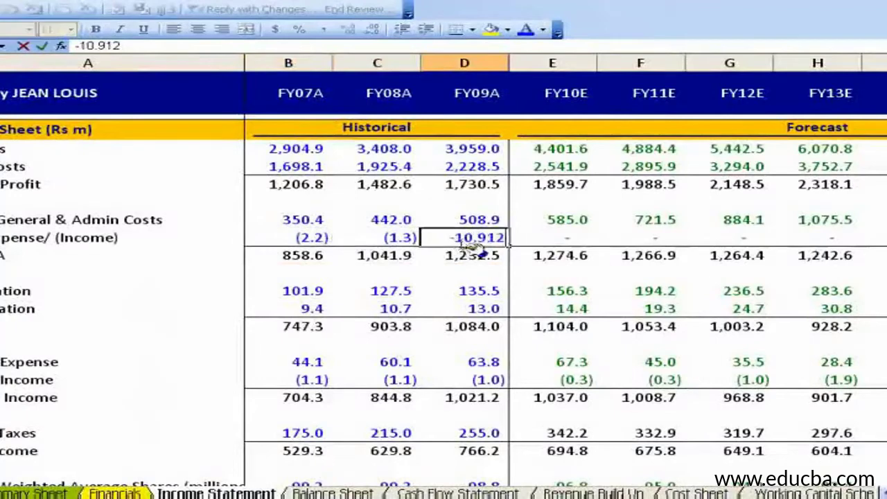
key("Escape")
double_click(392, 378)
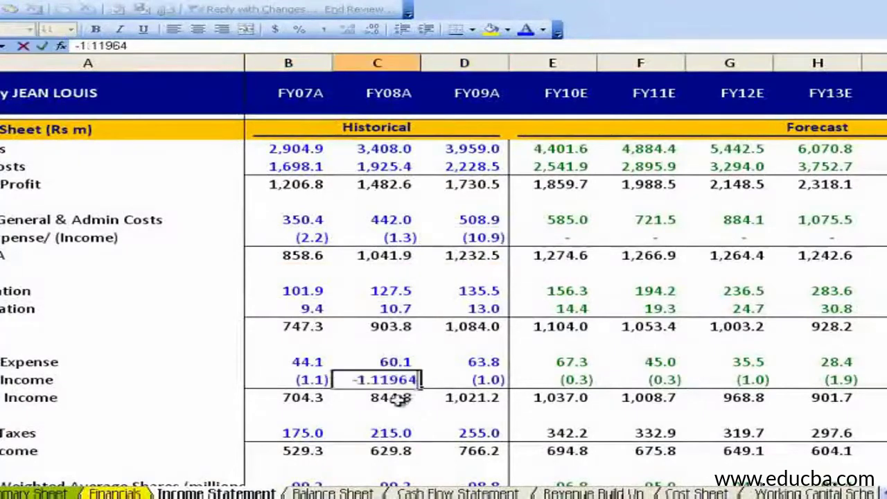
left_click(319, 397)
double_click(311, 380)
left_click(495, 380)
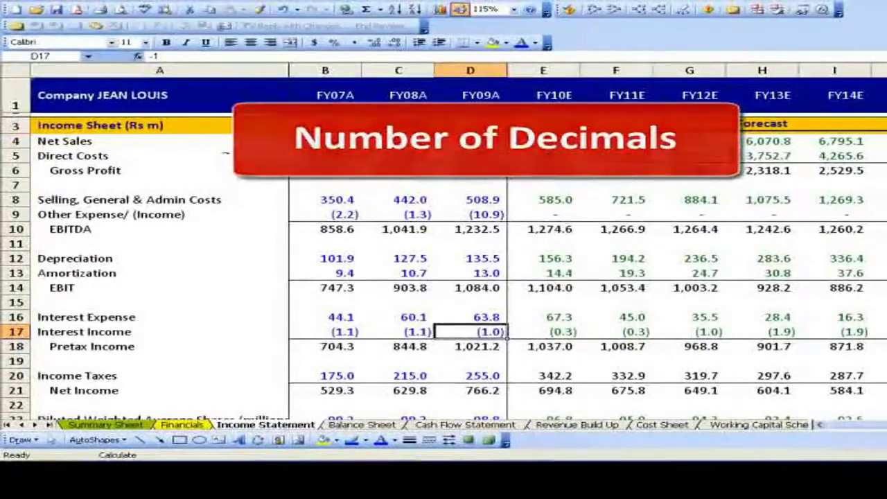
- Select the historical Net Sales and Direct Costs figures and review the FY07A cost values
left_click_drag(326, 141, 466, 154)
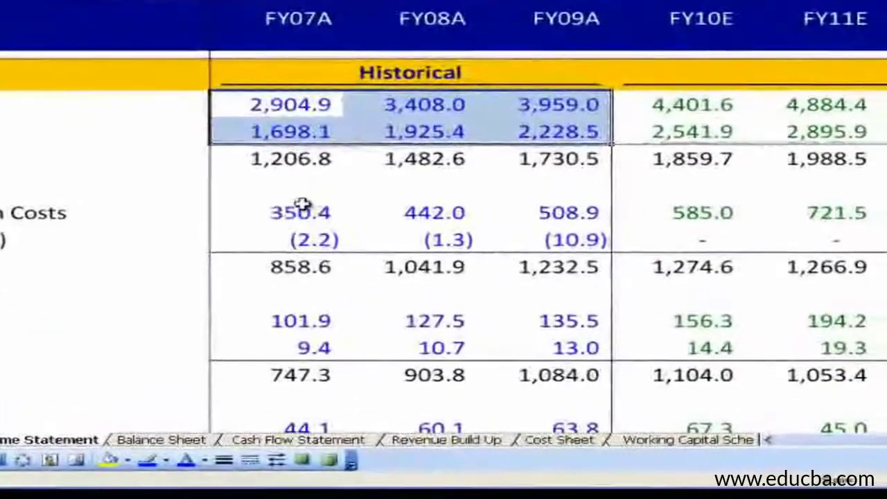
left_click(309, 212)
left_click(309, 113)
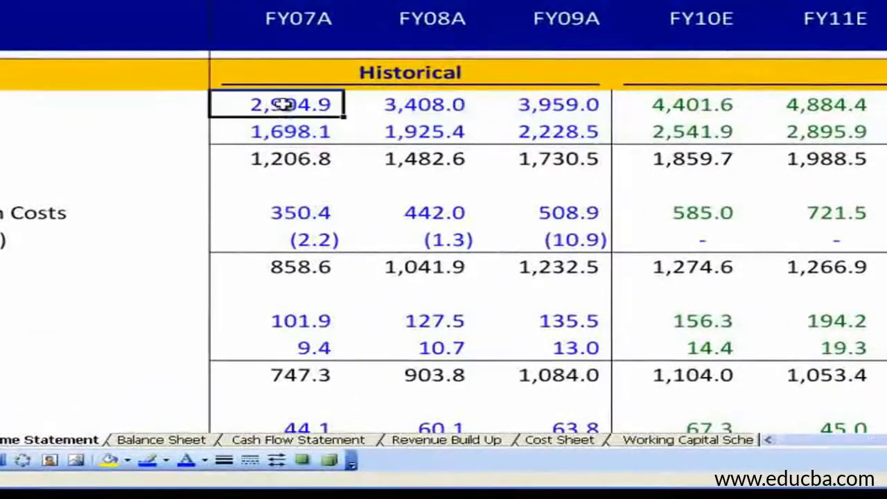
left_click(305, 137)
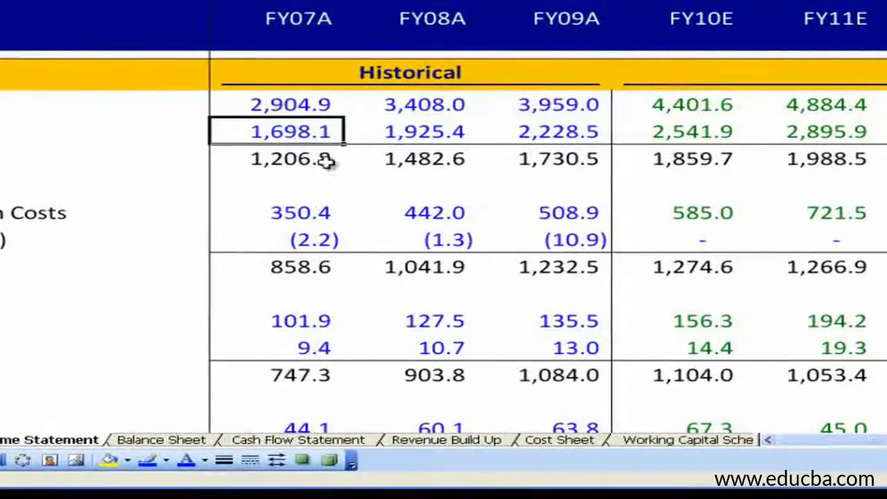
left_click(332, 226)
left_click(326, 239)
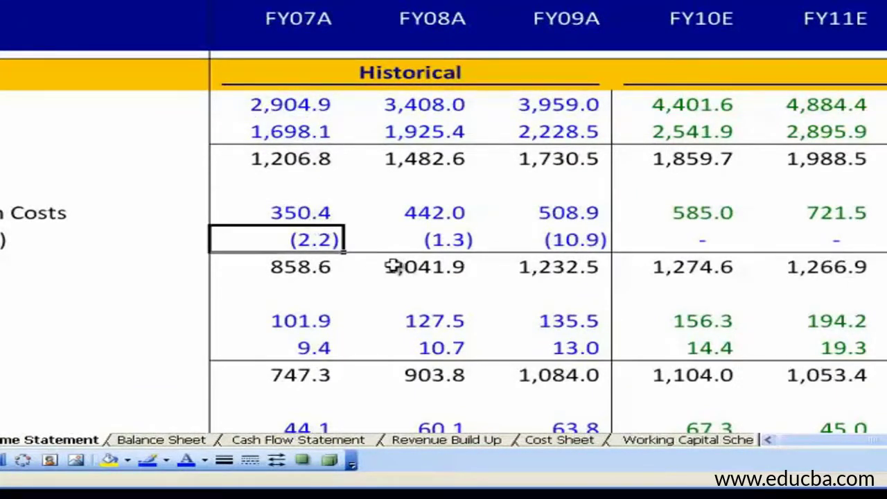
- Show the FY07A–FY09A EPS with two decimals: 5.33, 6.34 and 7.75
scroll(393, 266, "down", 5)
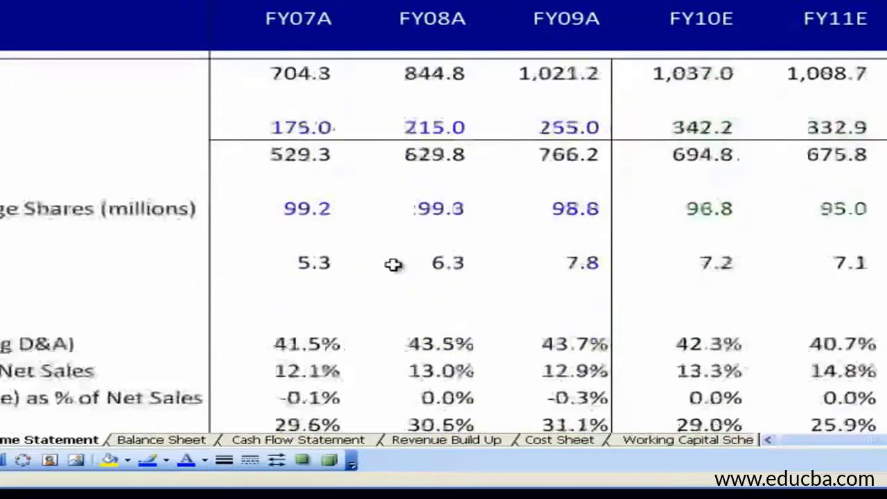
left_click_drag(305, 266, 547, 267)
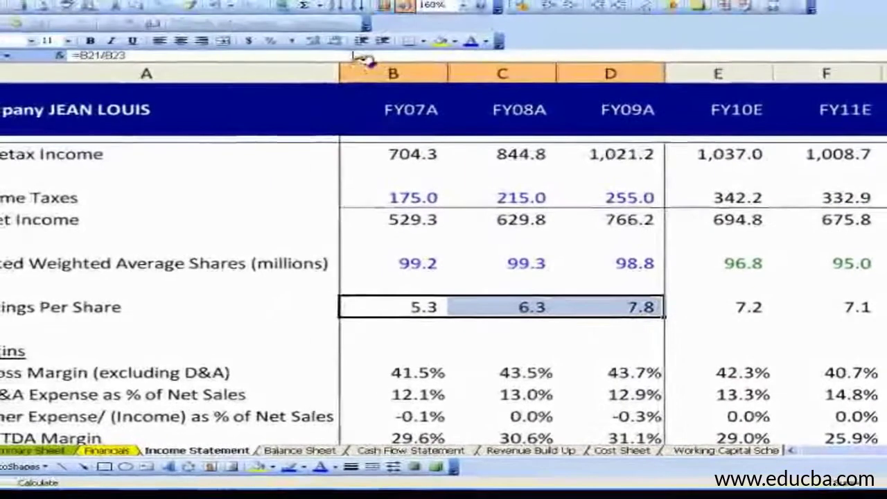
left_click(333, 43)
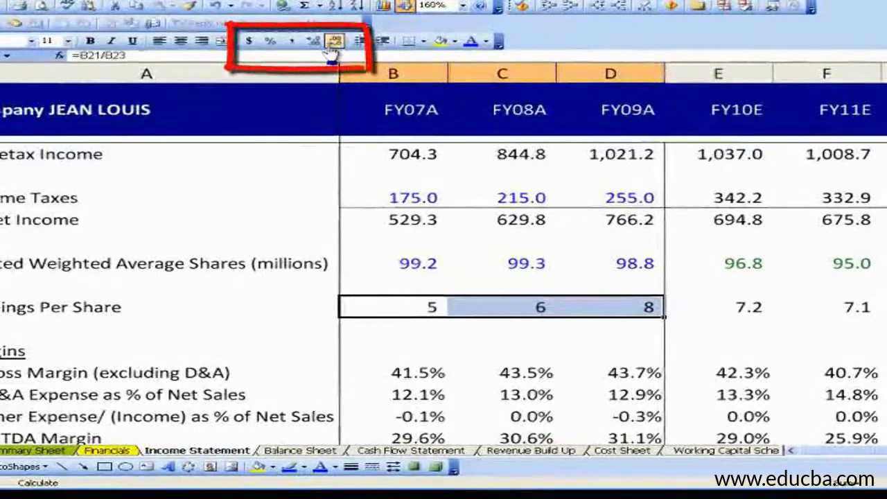
left_click(320, 47)
left_click(321, 47)
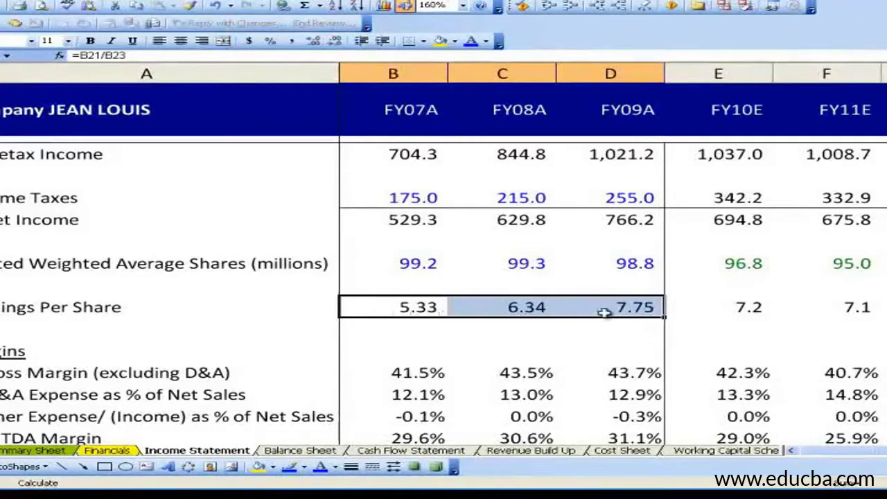
- Select the margin and growth-rate percentages across to column K
scroll(541, 292, "down", 3)
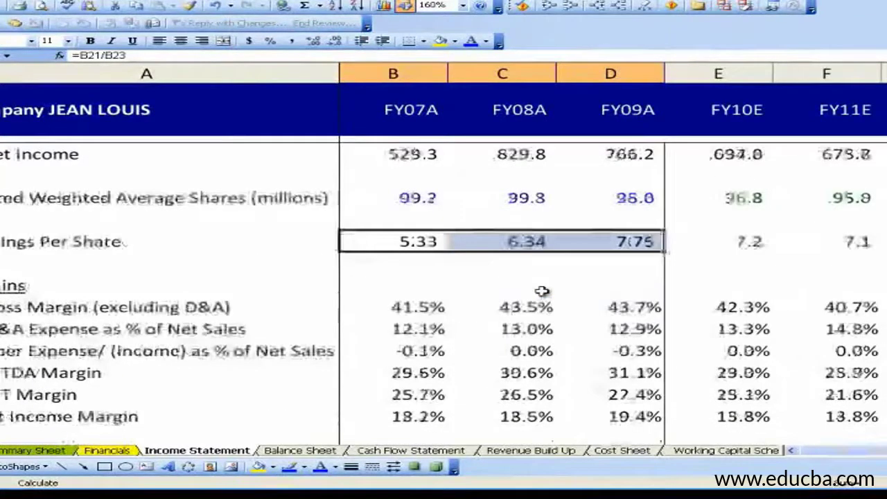
left_click(412, 175)
left_click_drag(412, 175, 886, 404)
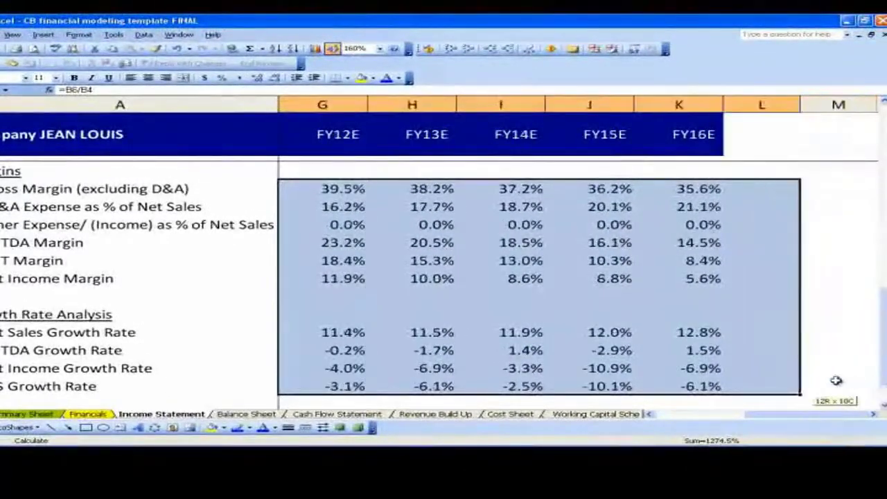
left_click_drag(836, 380, 714, 388)
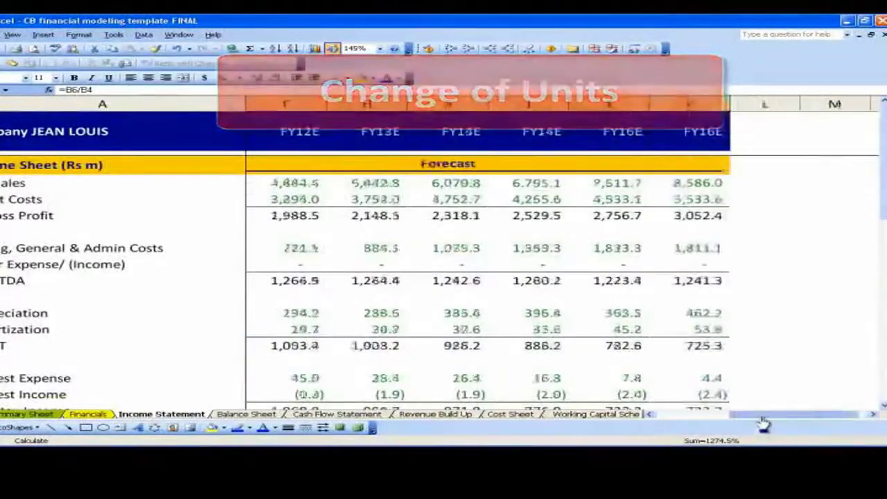
left_click_drag(761, 418, 686, 416)
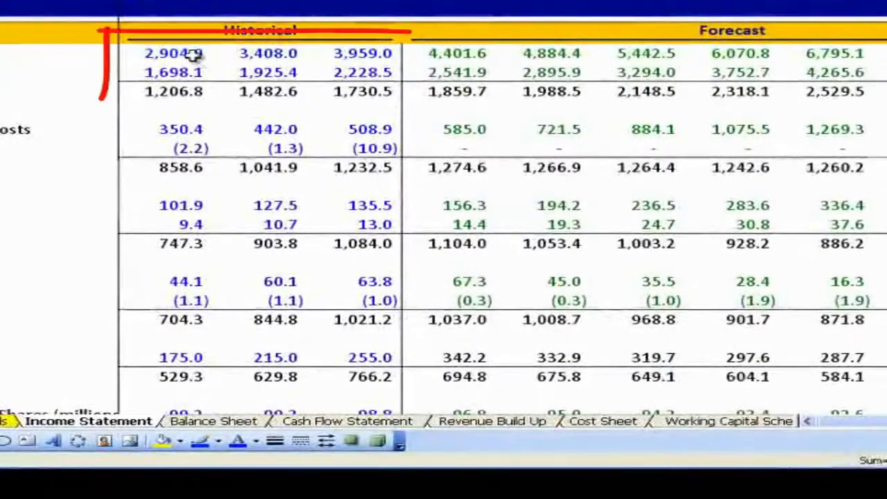
left_click(194, 55)
key("Right")
key("Right")
left_click(199, 66)
key("Right")
key("Right")
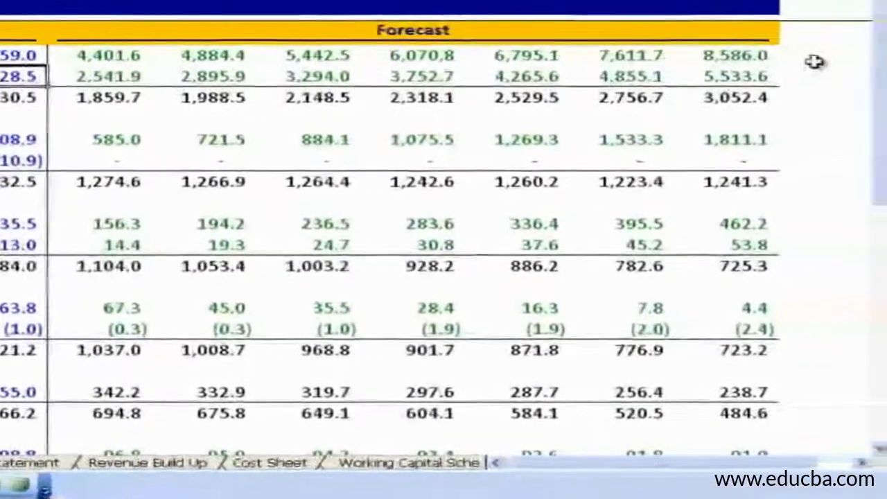
left_click(812, 55)
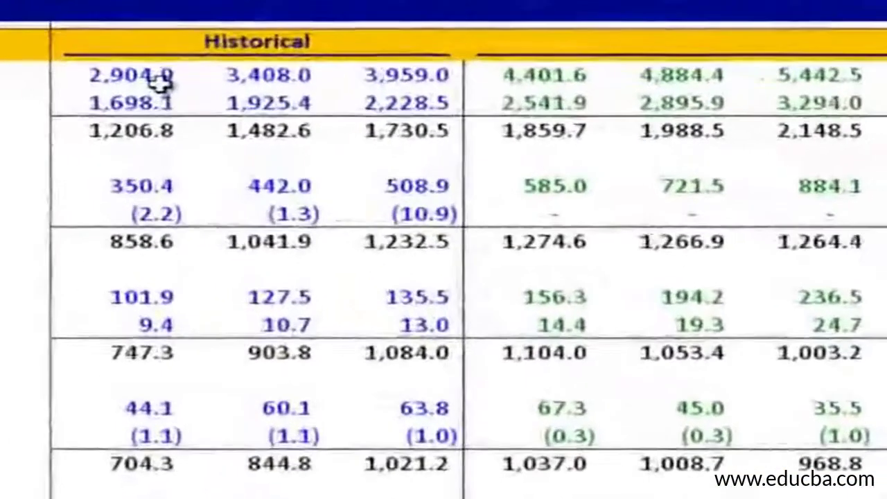
left_click(74, 99)
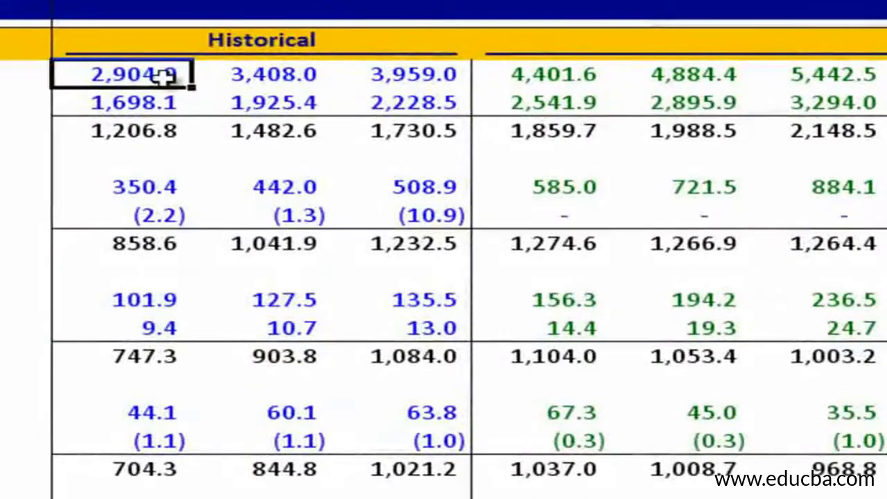
- Turn B4 into a formula multiplying its value by 1000, giving 2,904,937.5
double_click(162, 77)
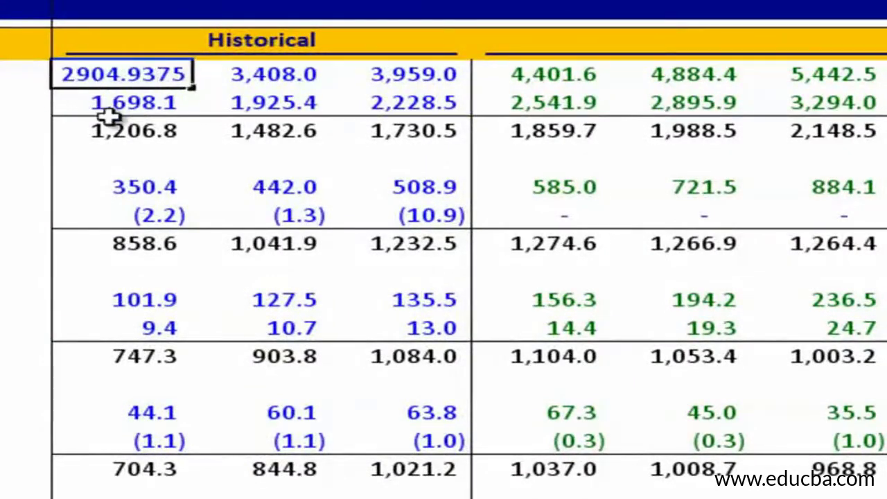
key("Home")
type("=")
key("End")
type("*1000")
key("ctrl+Return")
- Multiply C4 and D4 by 1000 too, giving 3,408,000.0 and 3,958,955.0
key("Right")
key("F2")
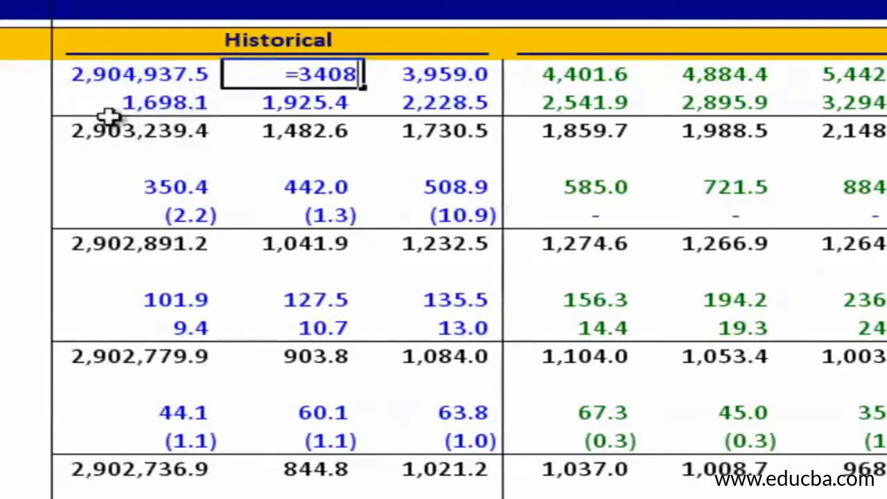
type("*1000")
key("ctrl+Return")
key("Right")
key("F2")
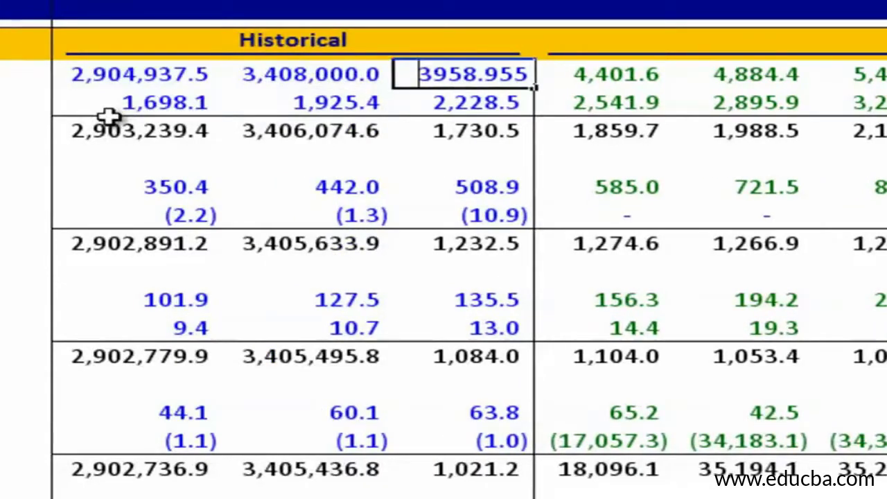
type("*1000")
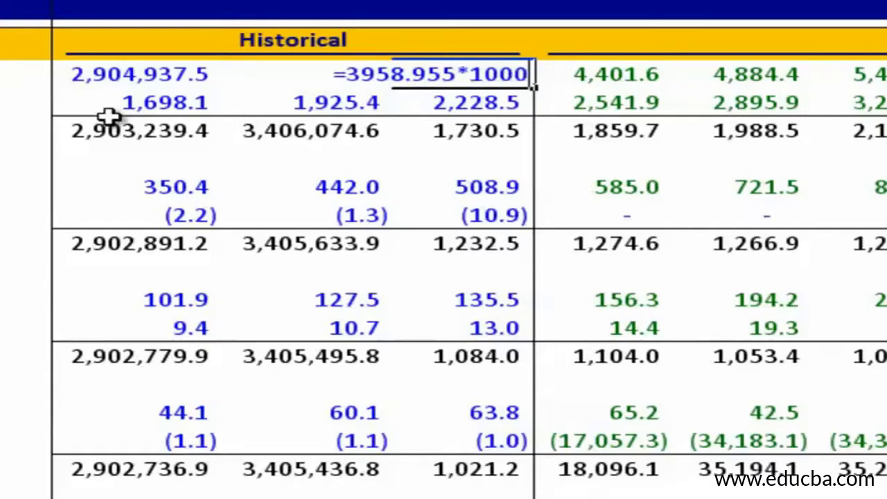
key("Return")
- Review the three *1000 formulas and the unchanged 1,698.1 direct costs value
key("Up")
key("F2")
key("Escape")
key("Left")
key("F2")
key("Escape")
key("Left")
key("F2")
key("Escape")
key("Down")
key("F2")
key("Escape")
key("Up")
key("F2")
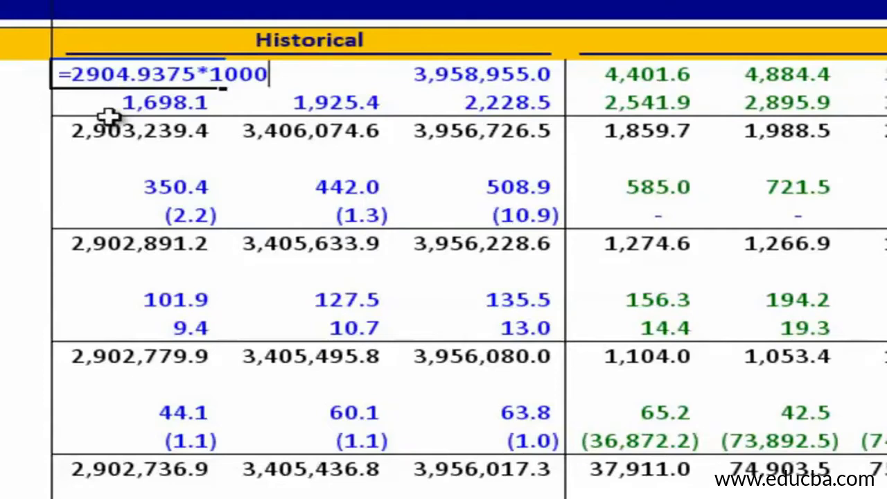
key("ctrl+Return")
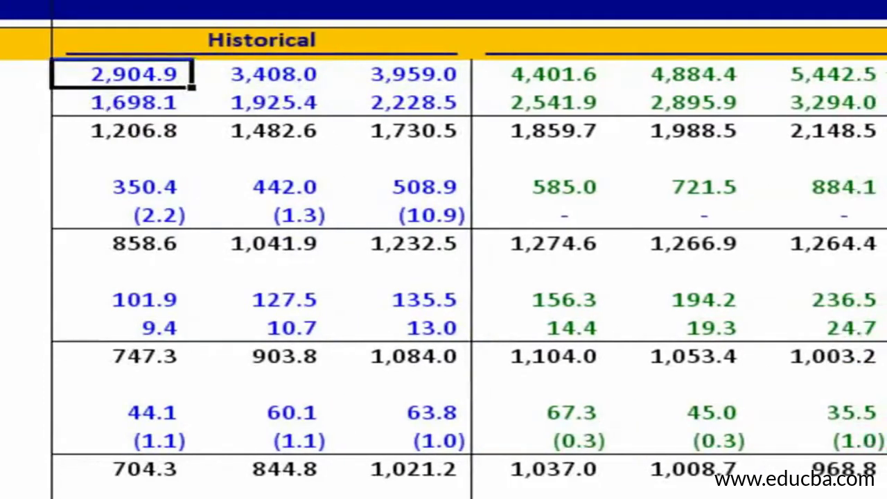
- Enter a blue 1,000 in L4, copy it, and select the two historical value rows
left_click(886, 74)
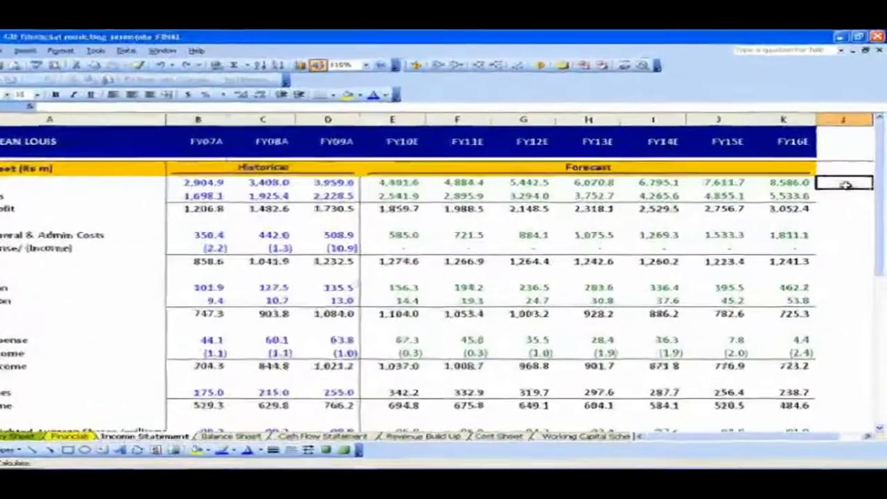
type("1,")
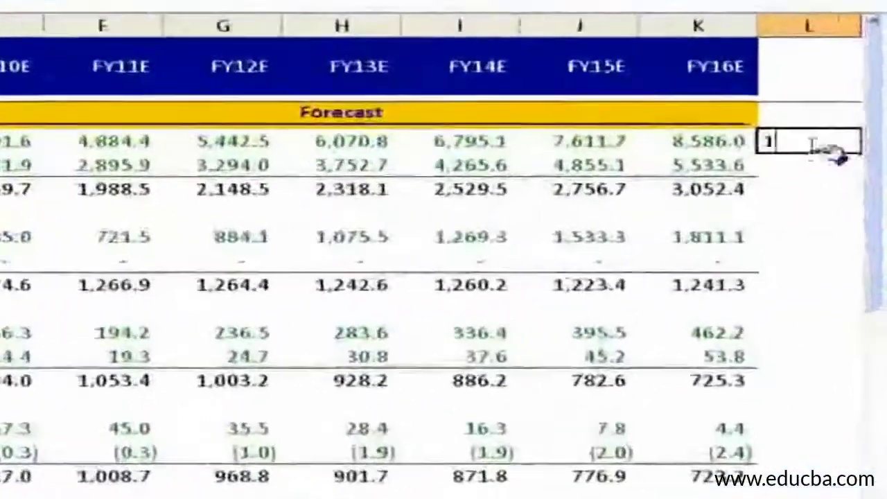
type("000")
key("Return")
left_click(802, 132)
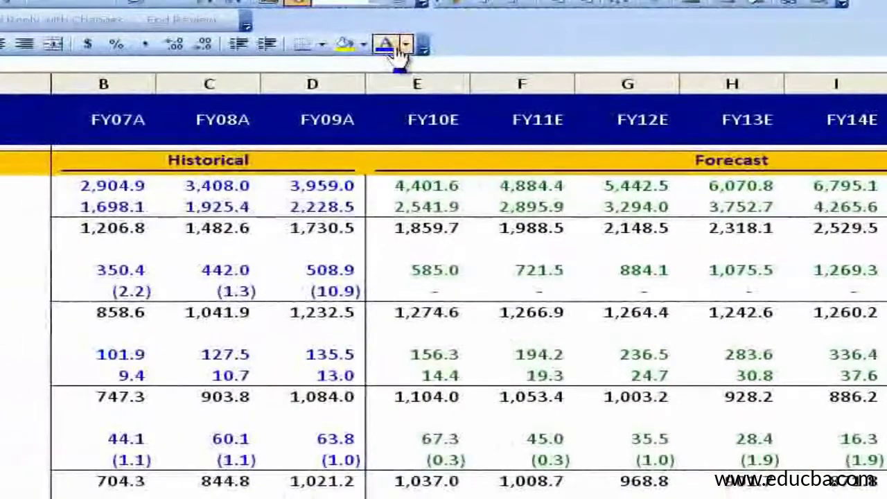
left_click(394, 47)
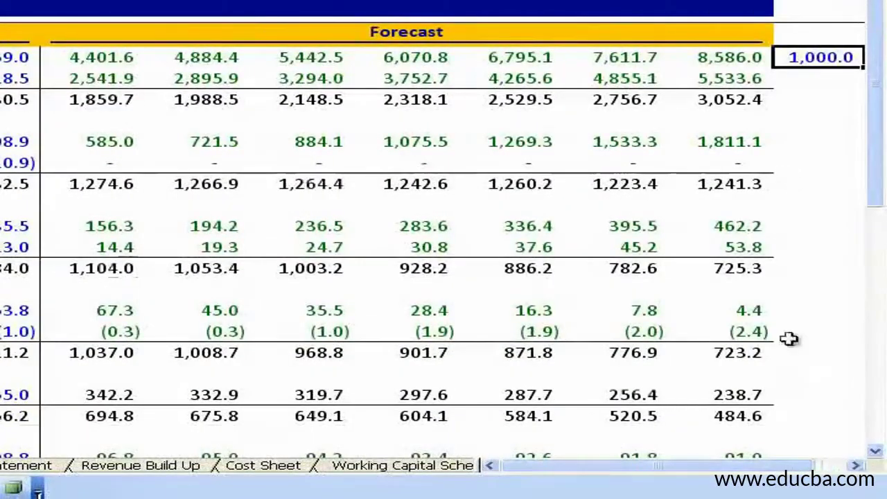
right_click(806, 59)
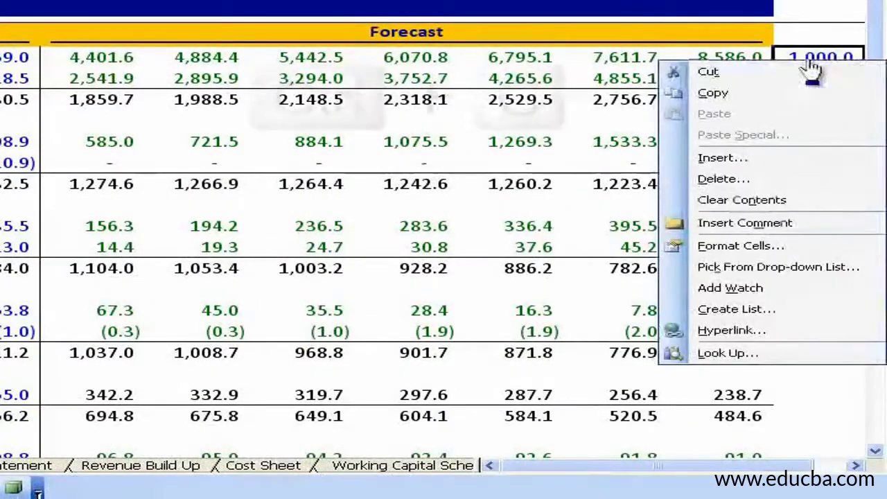
left_click(776, 94)
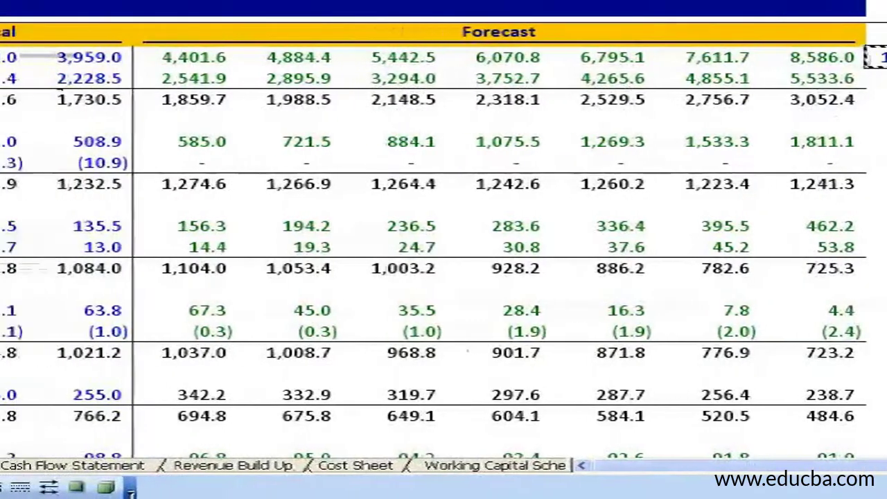
mouse_move(74, 60)
left_mouse_down()
mouse_move(263, 66)
mouse_move(268, 72)
left_mouse_up()
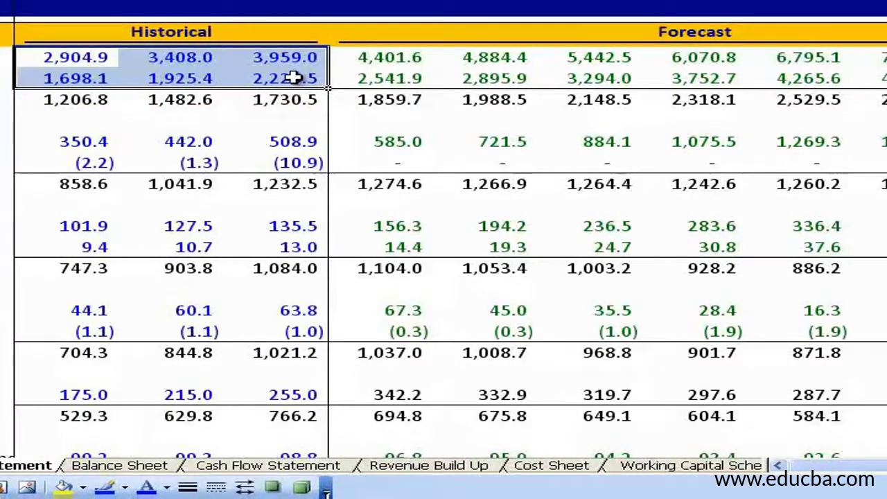
- Paste Special Multiply the two historical rows by 1,000 and autofit their columns to show the values
right_click(295, 78)
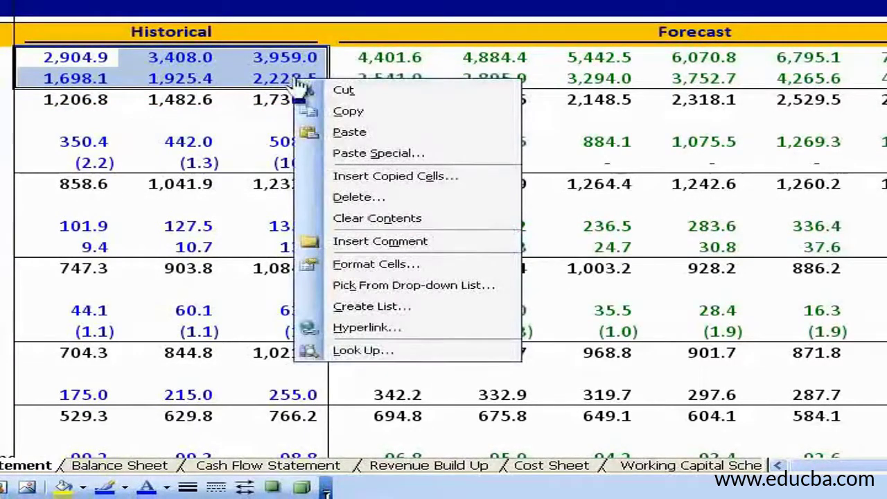
left_click(345, 153)
left_click_drag(348, 28, 567, 42)
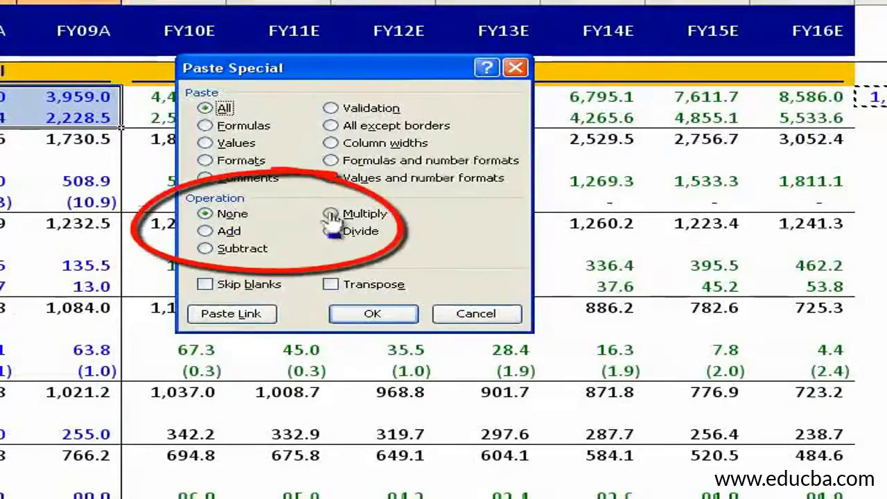
left_click(330, 214)
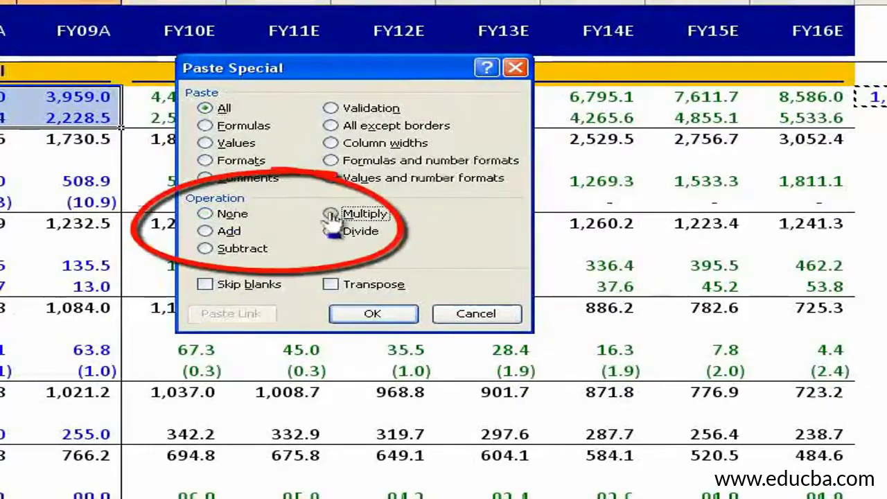
left_click(372, 315)
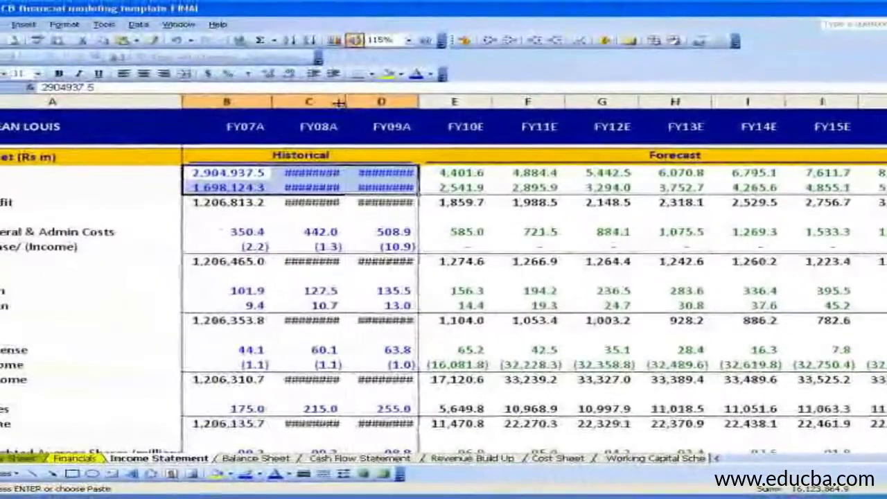
double_click(403, 95)
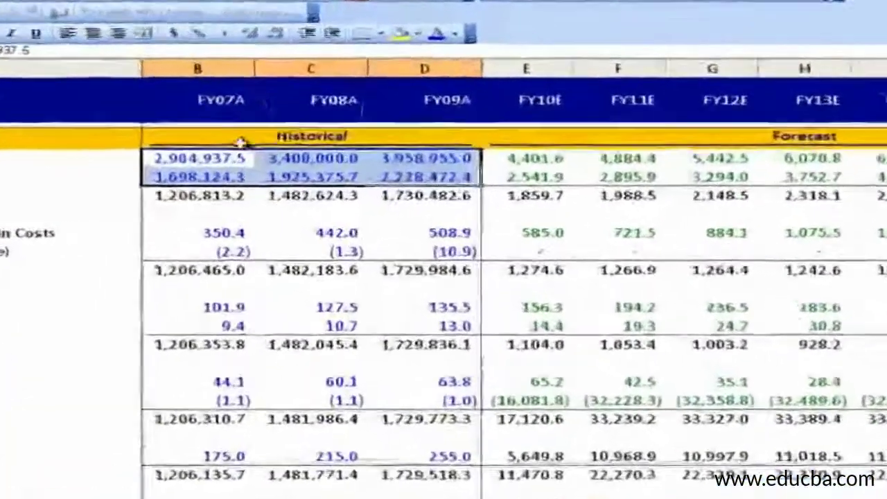
left_click_drag(235, 158, 435, 174)
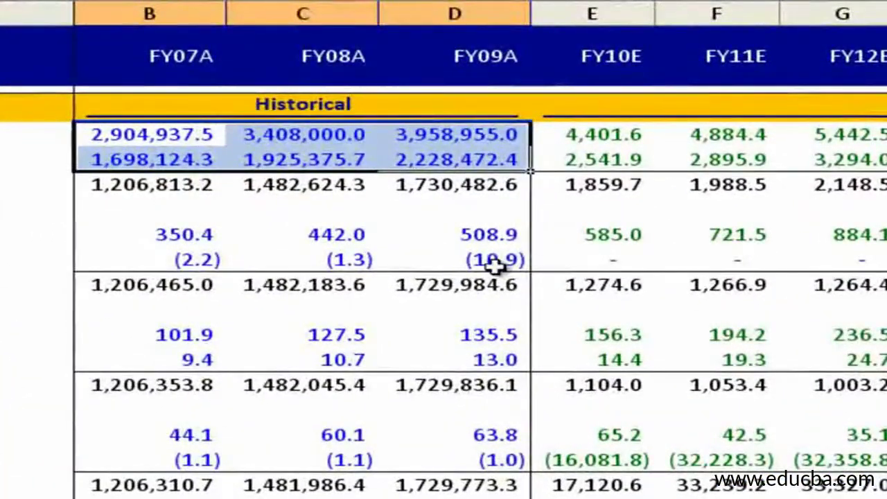